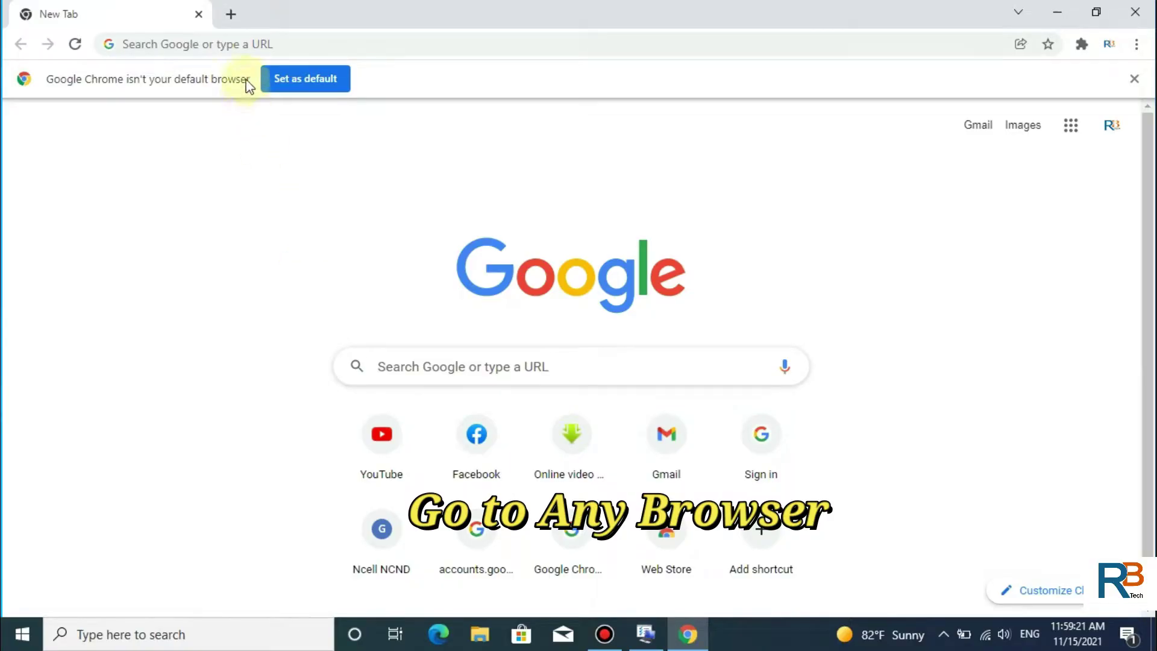
# Search Google for "windows 11 downlode"
pyautogui.click(253, 42)
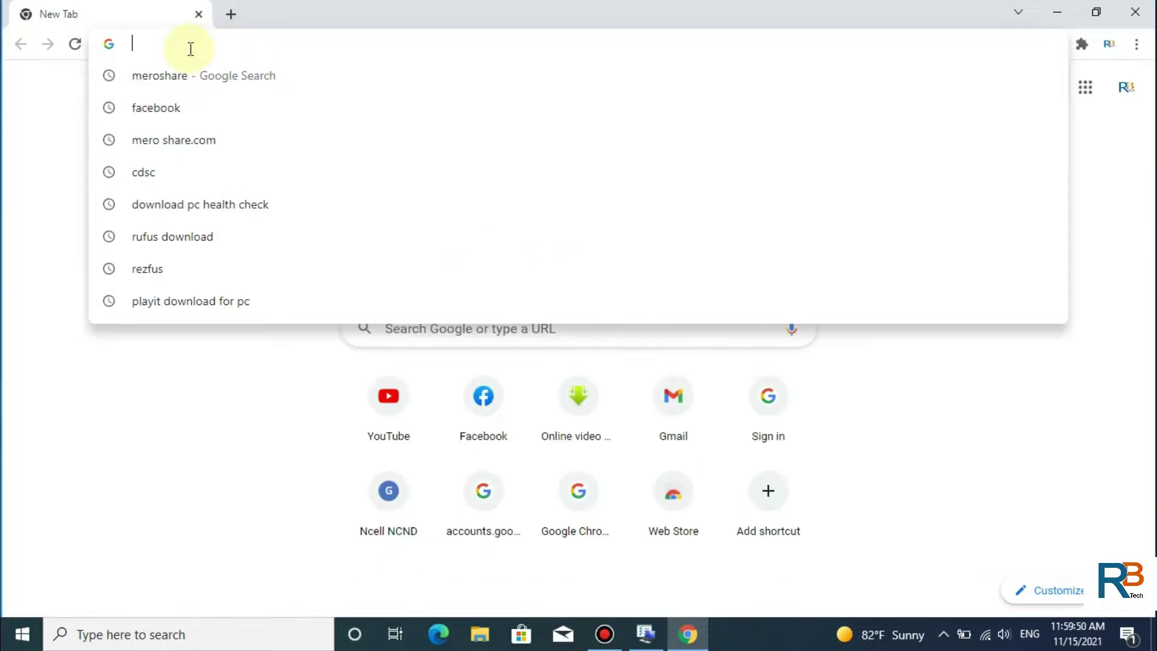
pyautogui.write('w')
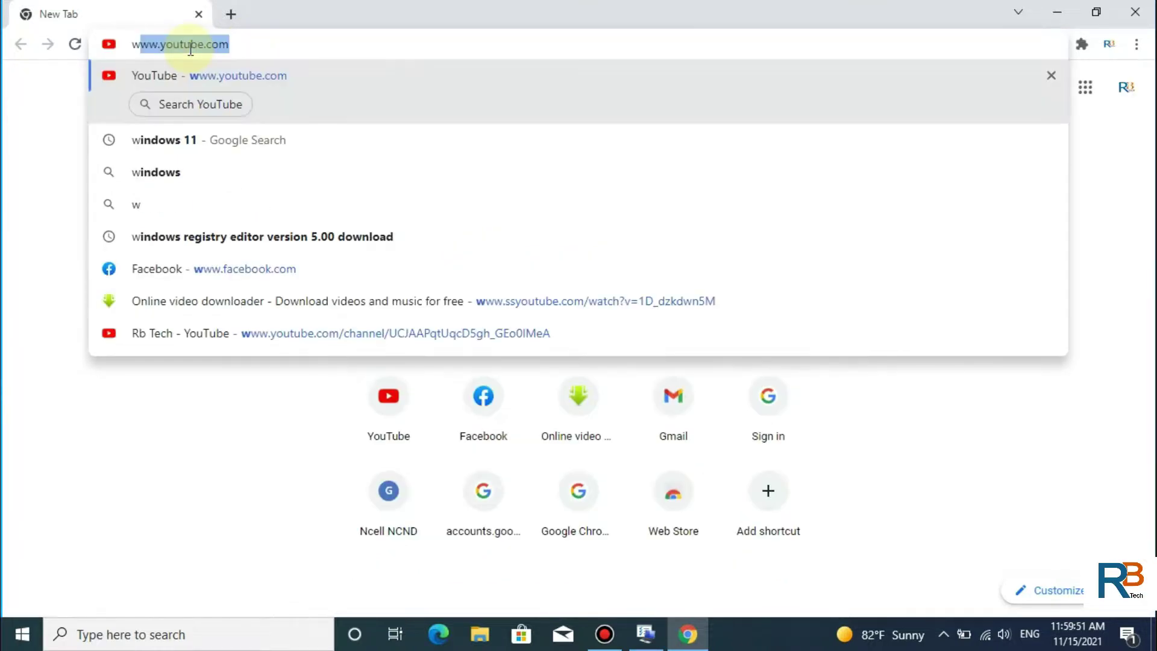
pyautogui.write('in')
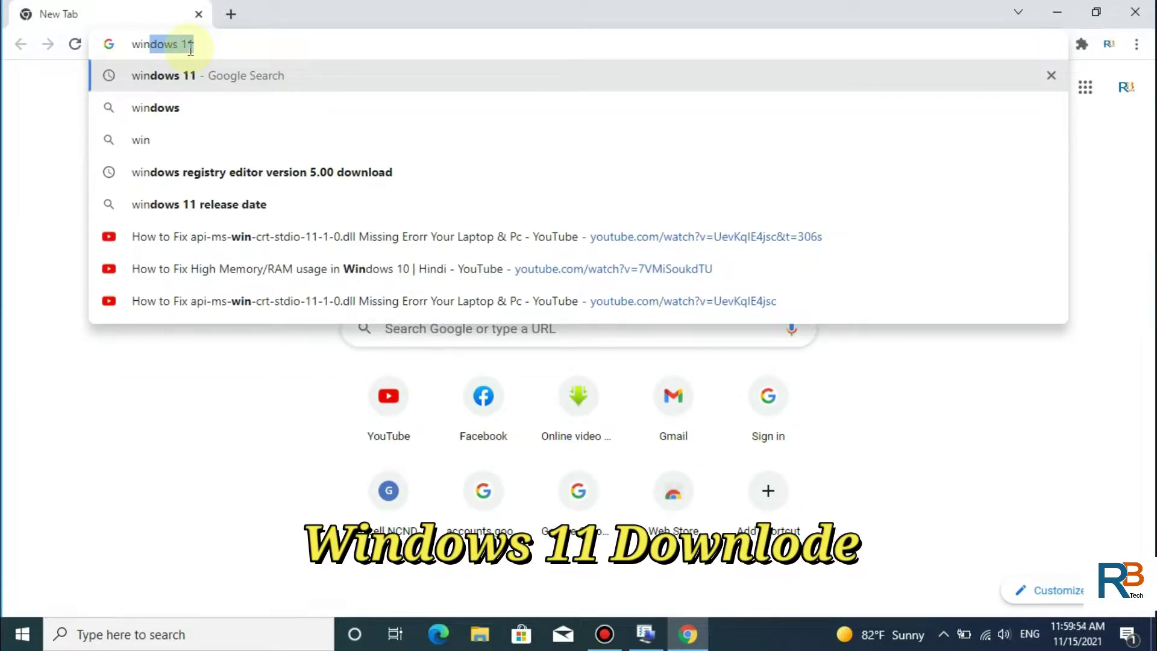
pyautogui.write('dows 1')
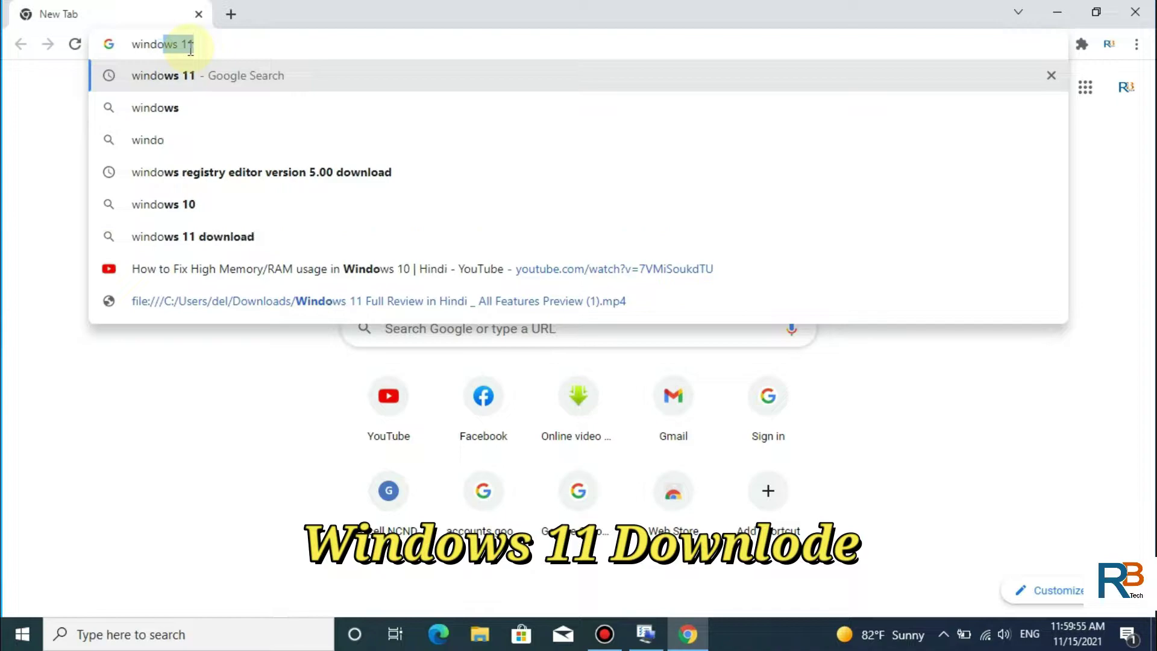
pyautogui.write('1')
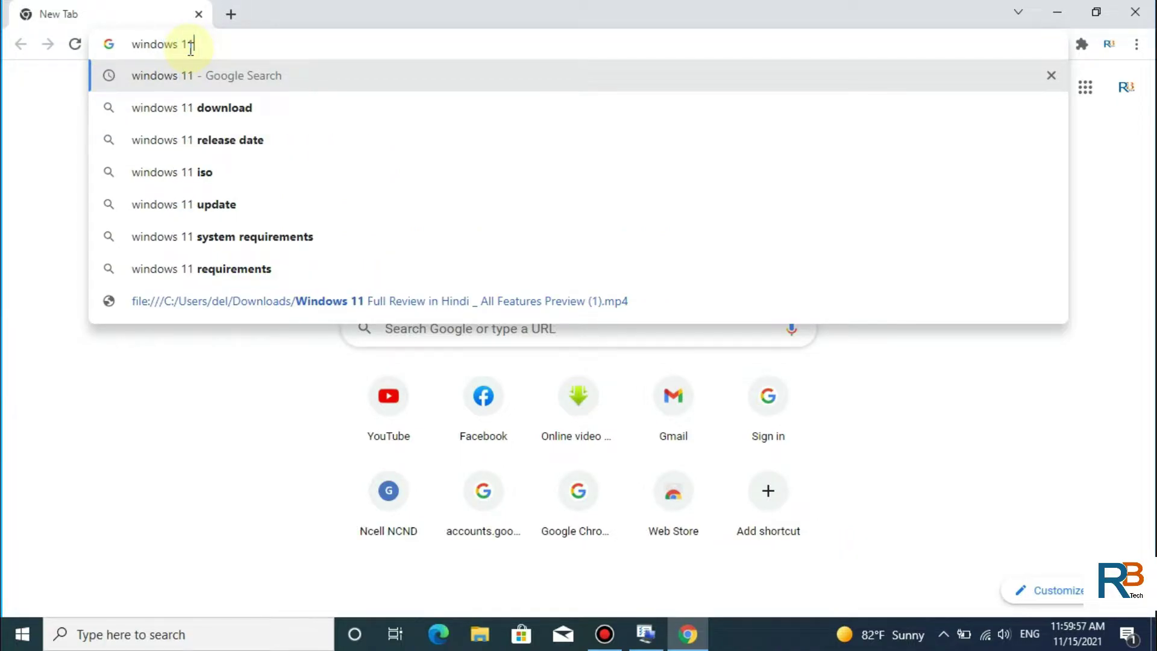
pyautogui.write(' d')
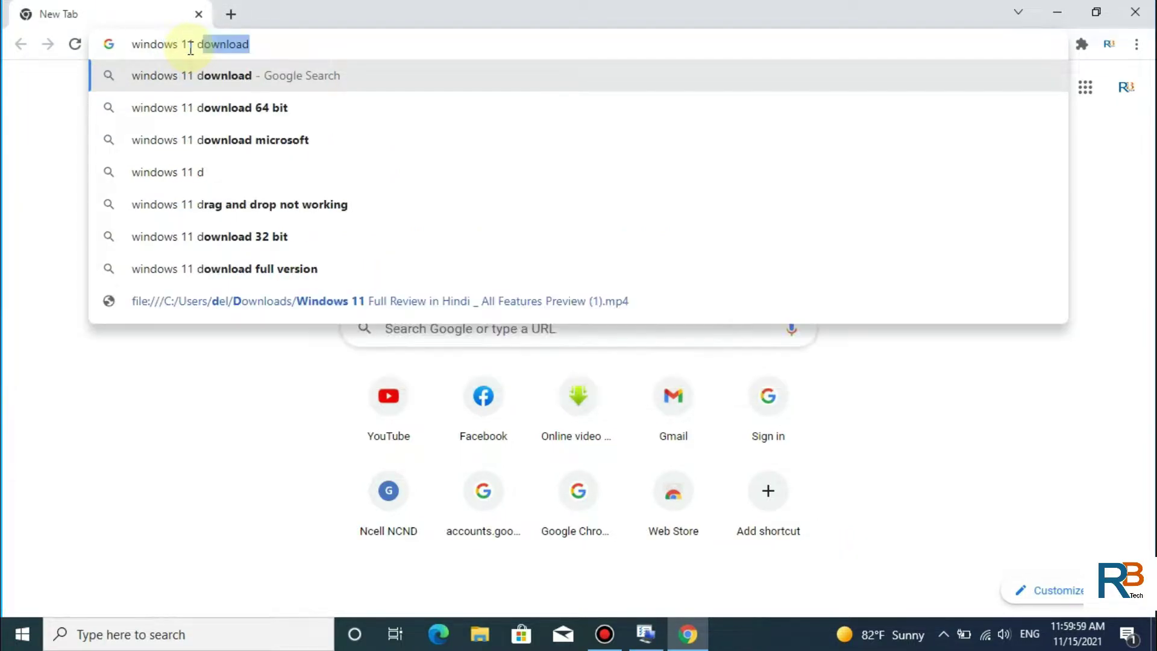
pyautogui.write('ownlode')
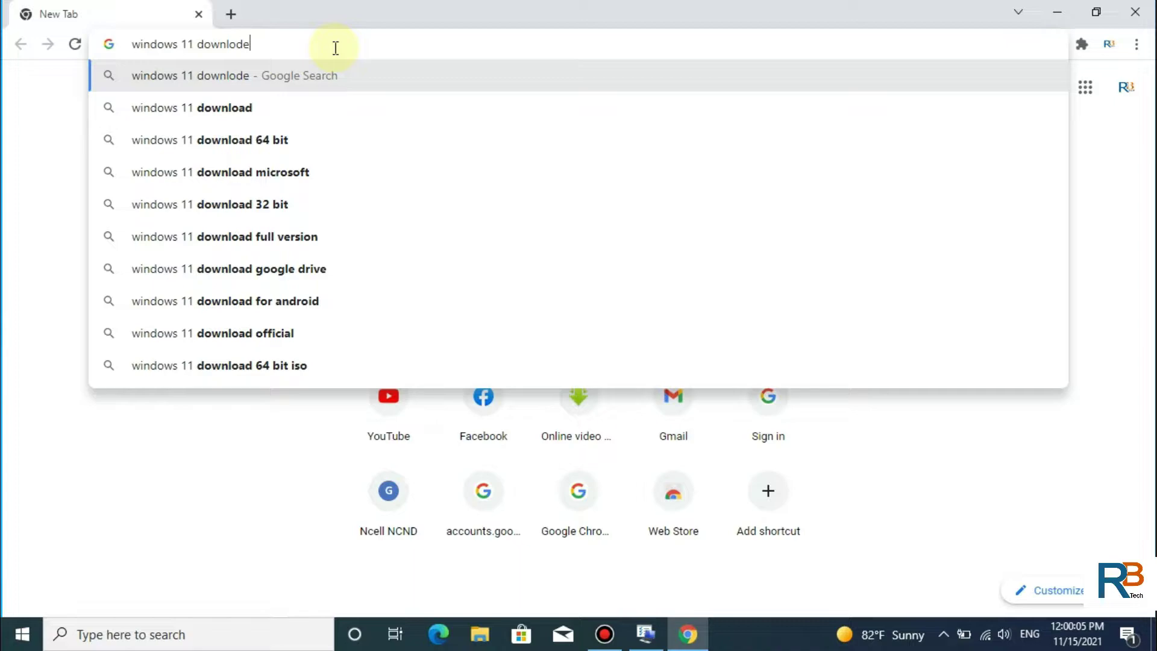
pyautogui.press('Return')
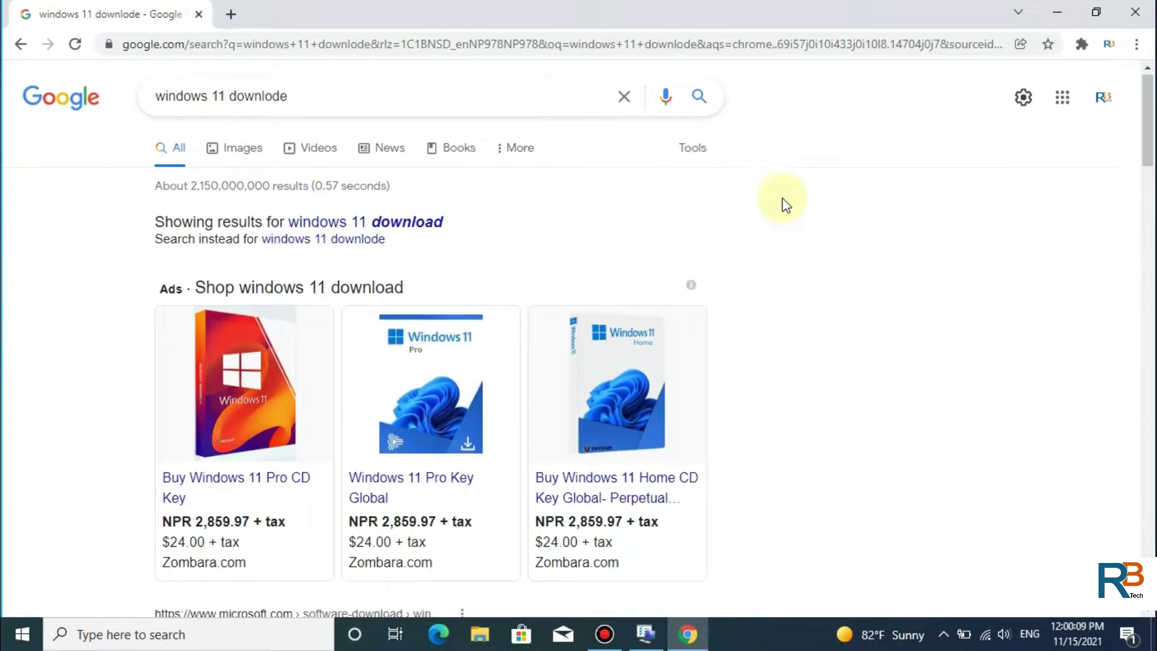
# Open Microsoft's "Download Windows 11" page from the search results
pyautogui.scroll(-5, 782, 197)
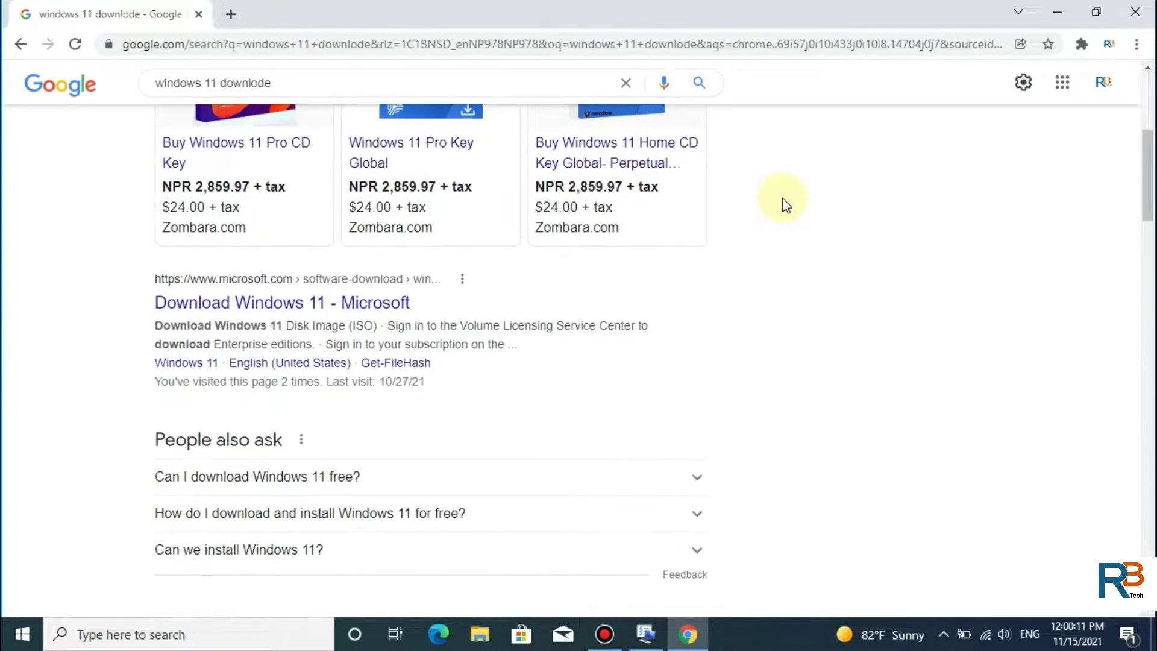
pyautogui.scroll(-1, 783, 198)
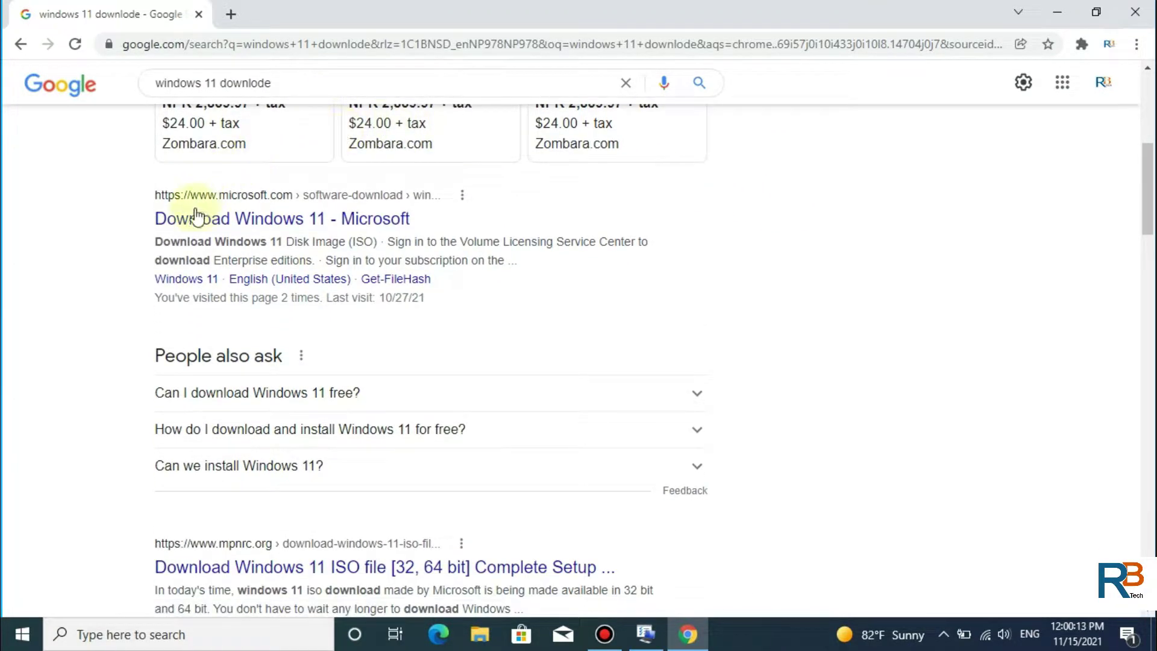
pyautogui.click(318, 228)
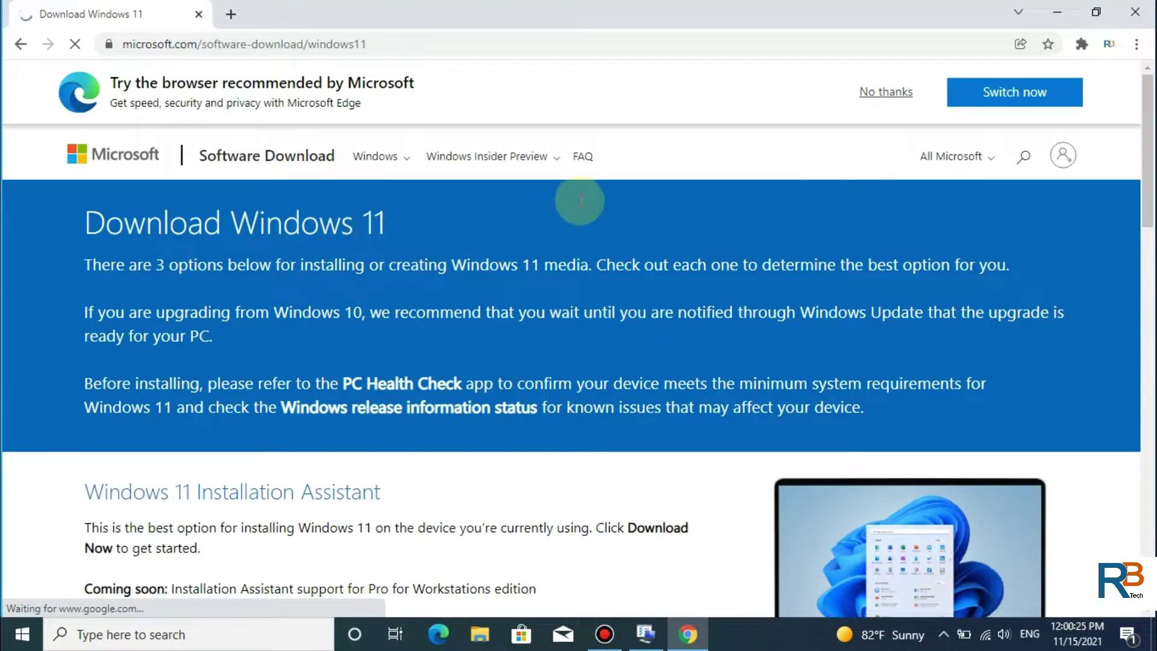
# Download MediaCreationToolW11.exe from the Create Windows 11 Installation Media section and dismiss the completed download's dialog
pyautogui.scroll(-5, 571, 207)
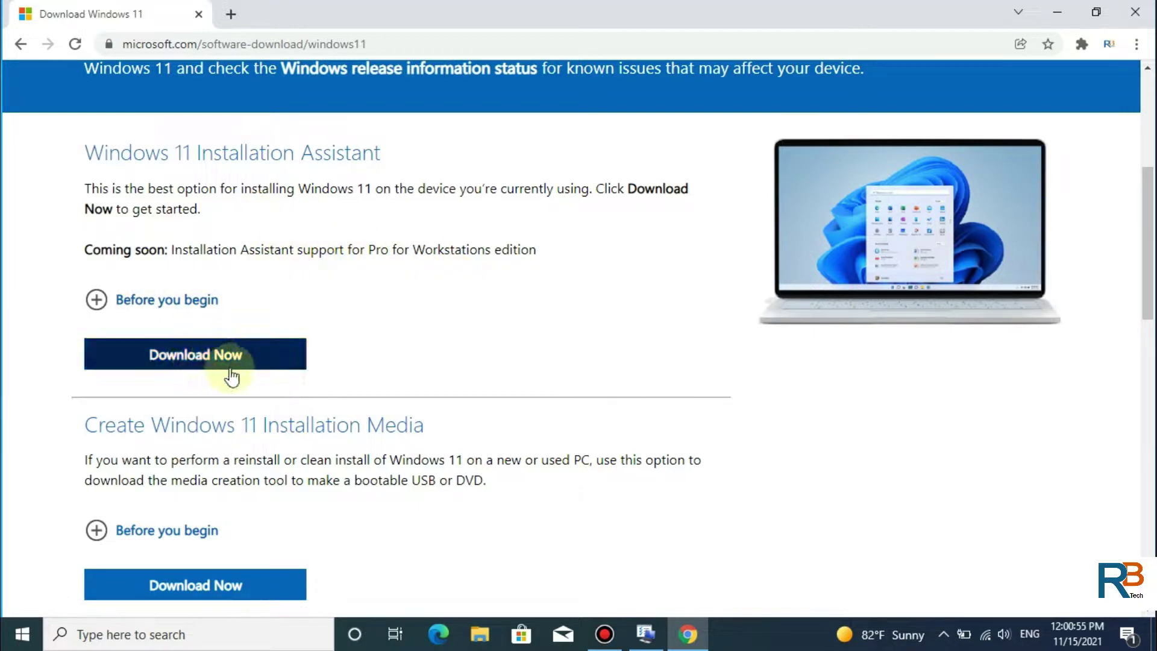
pyautogui.scroll(-3, 462, 386)
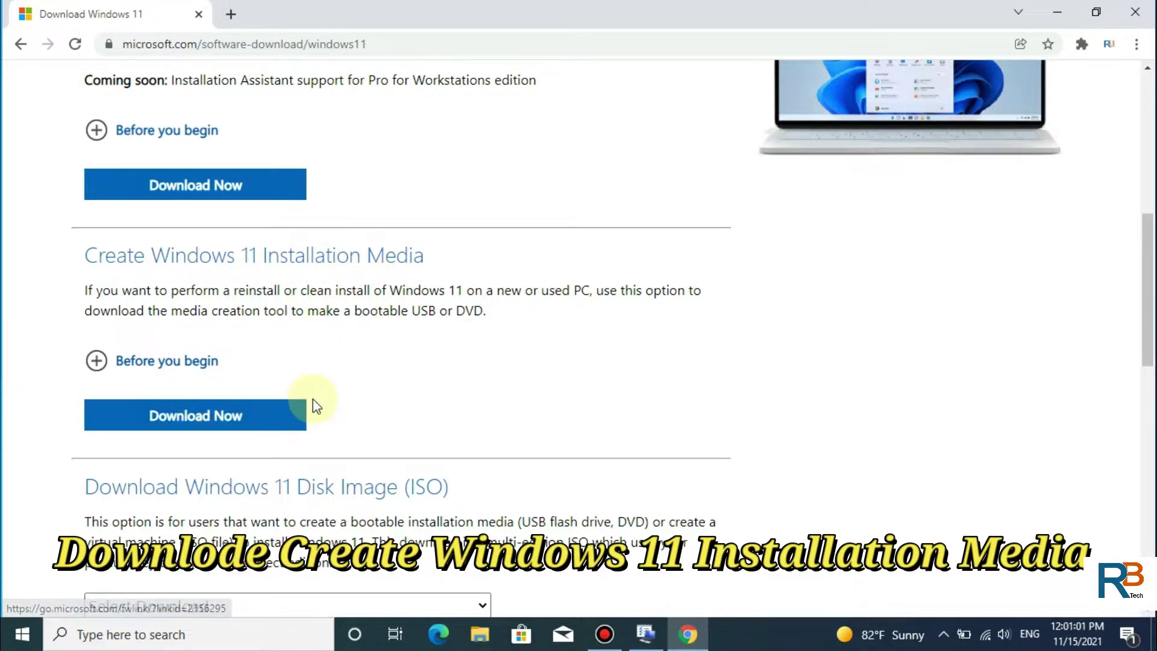
pyautogui.scroll(-1, 313, 399)
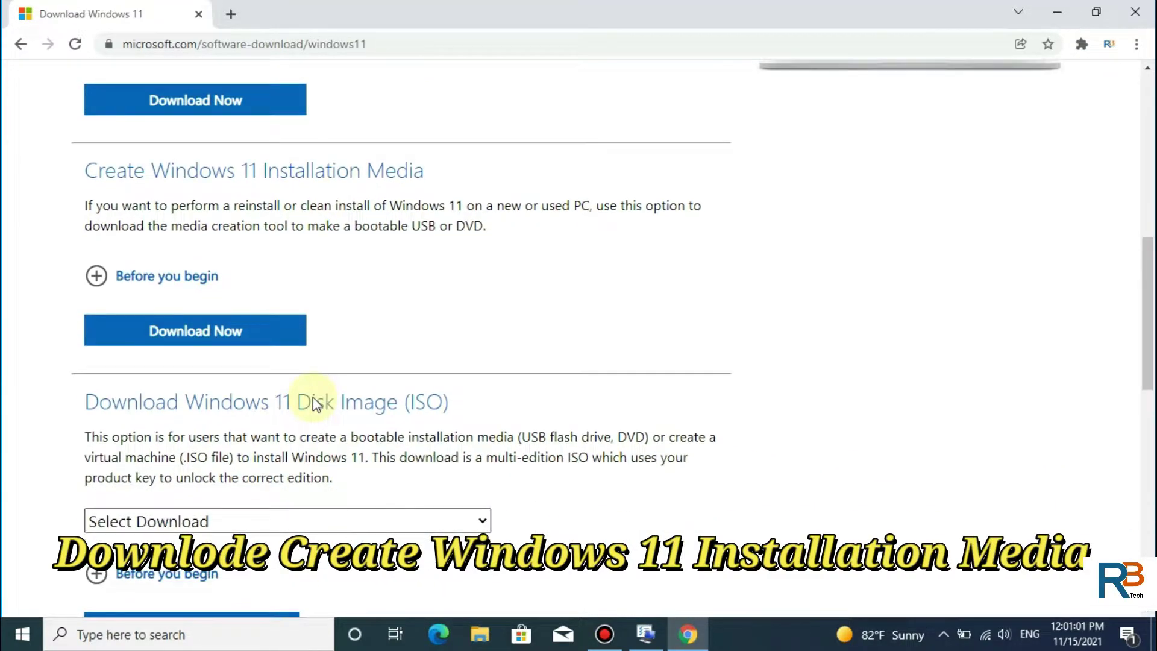
pyautogui.click(202, 334)
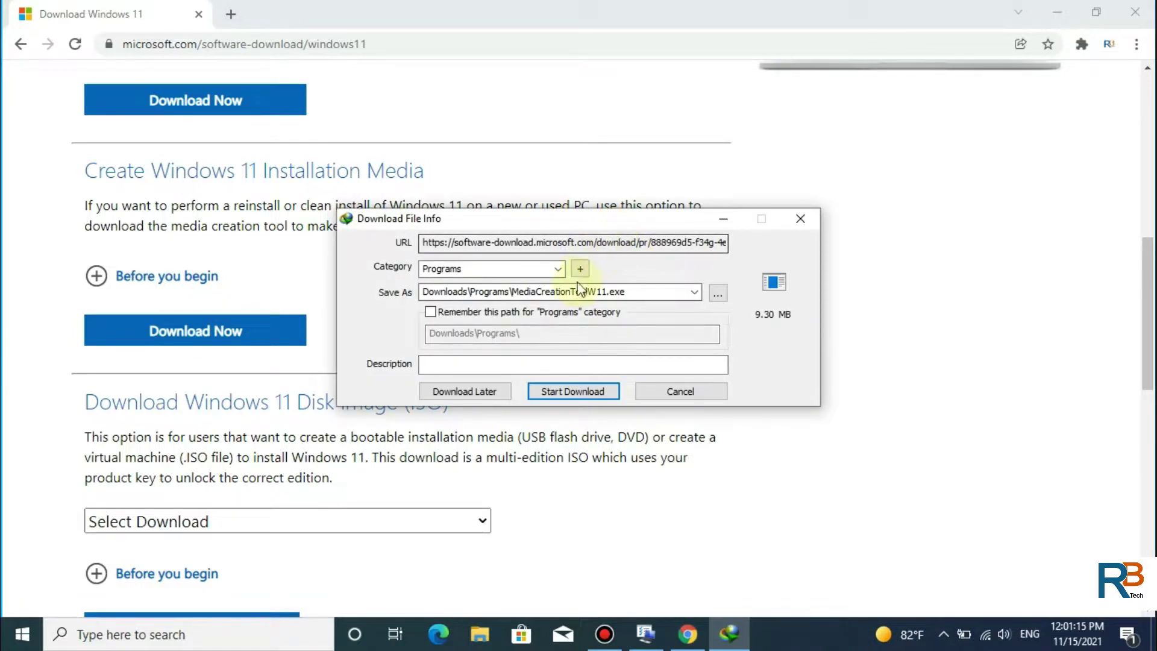
pyautogui.click(554, 392)
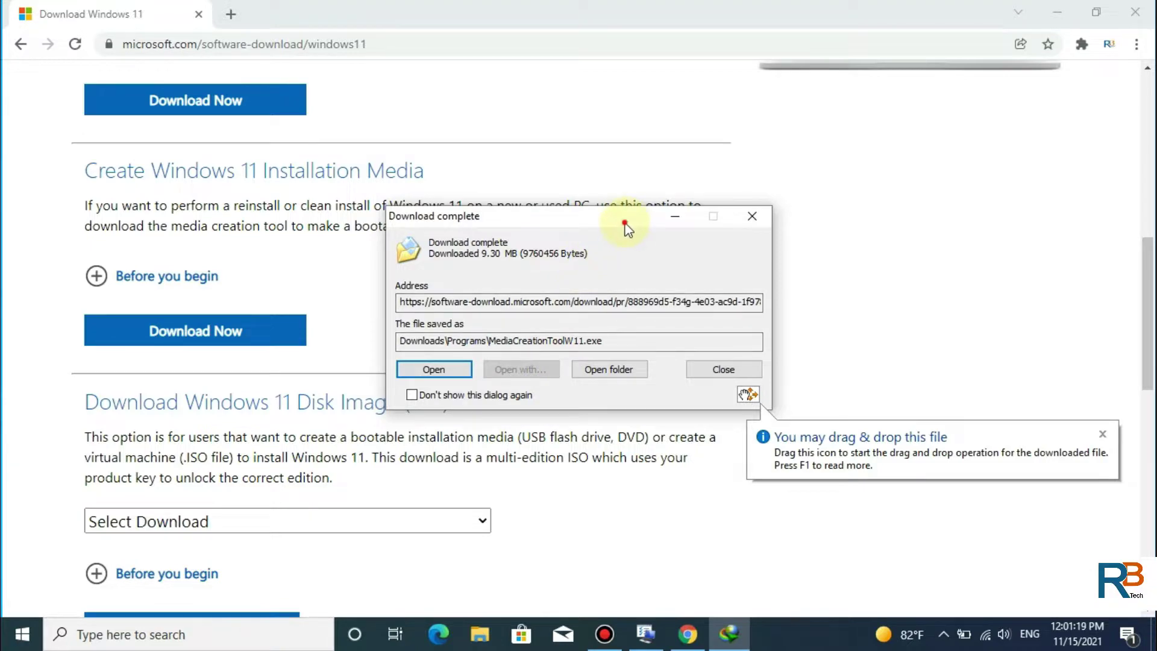
pyautogui.moveTo(625, 226); pyautogui.dragTo(698, 167)
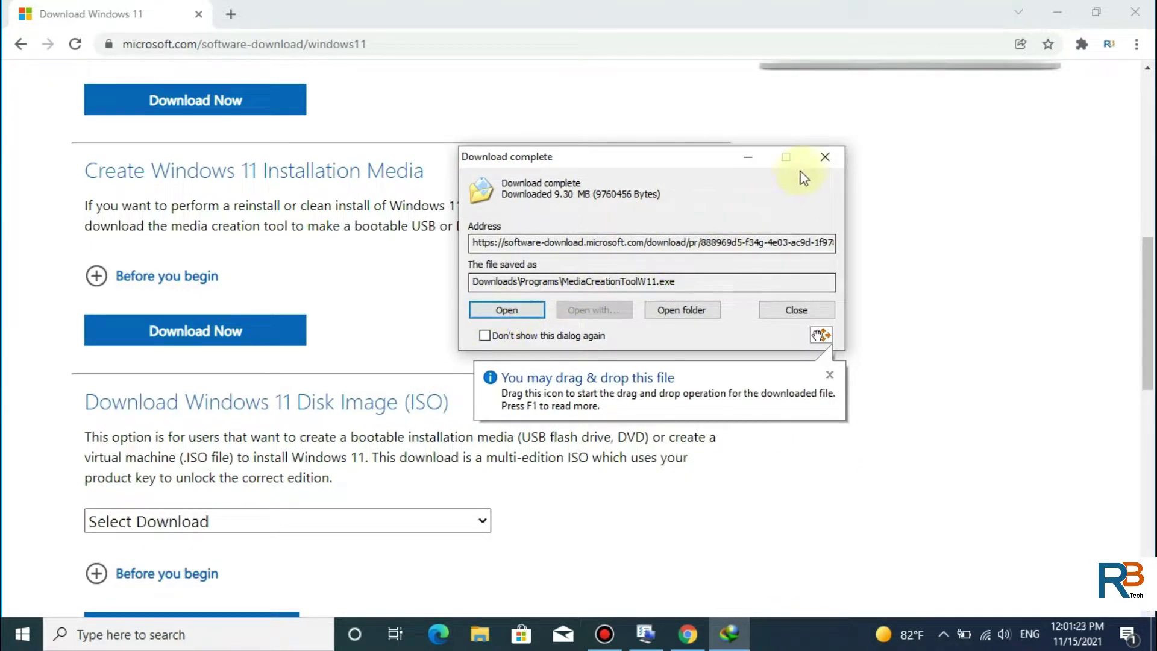
pyautogui.click(823, 160)
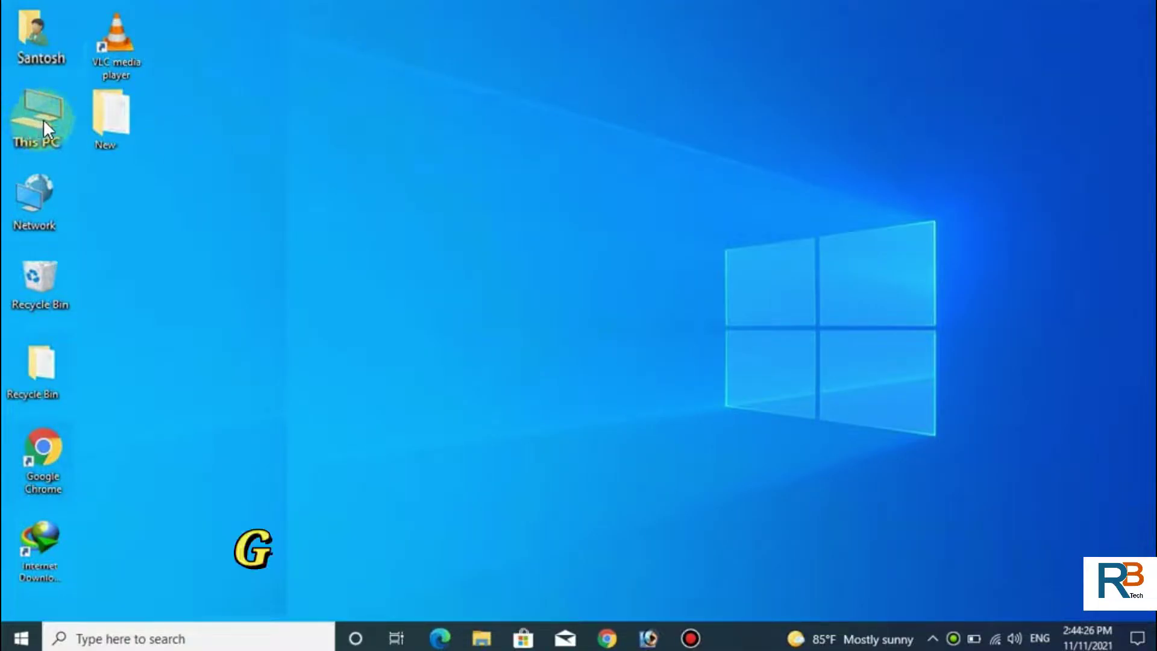
# Launch the downloaded MediaCreationToolW11 from the Downloads folder in File Explorer and accept the recommended language and edition
pyautogui.click(44, 119)
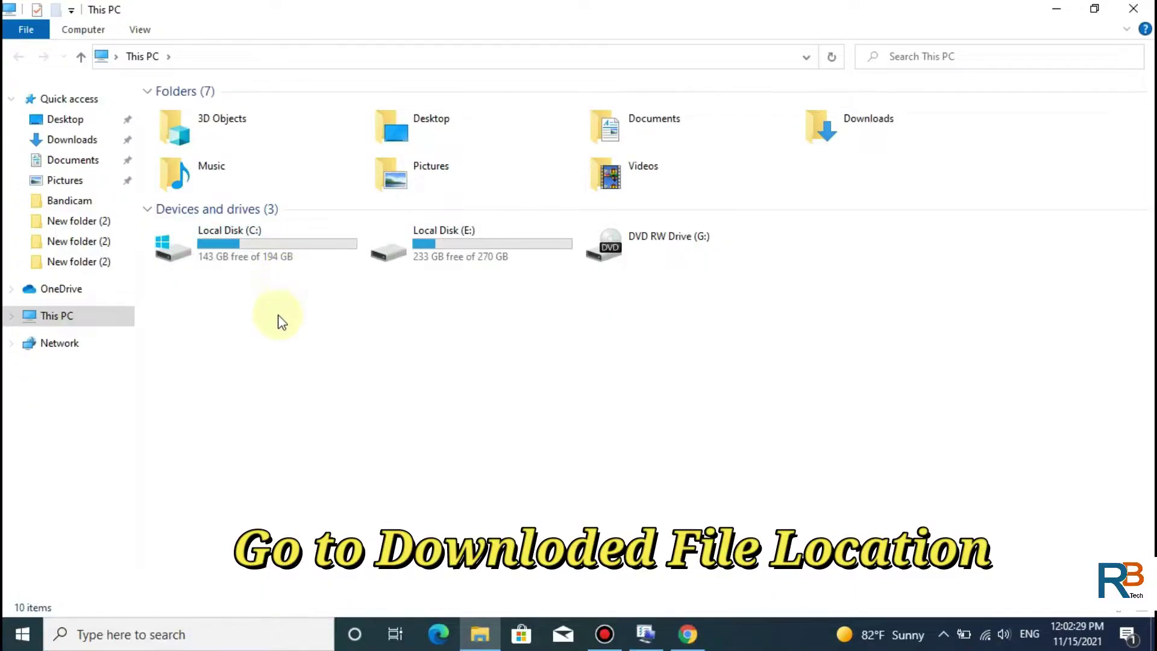
pyautogui.doubleClick(851, 129)
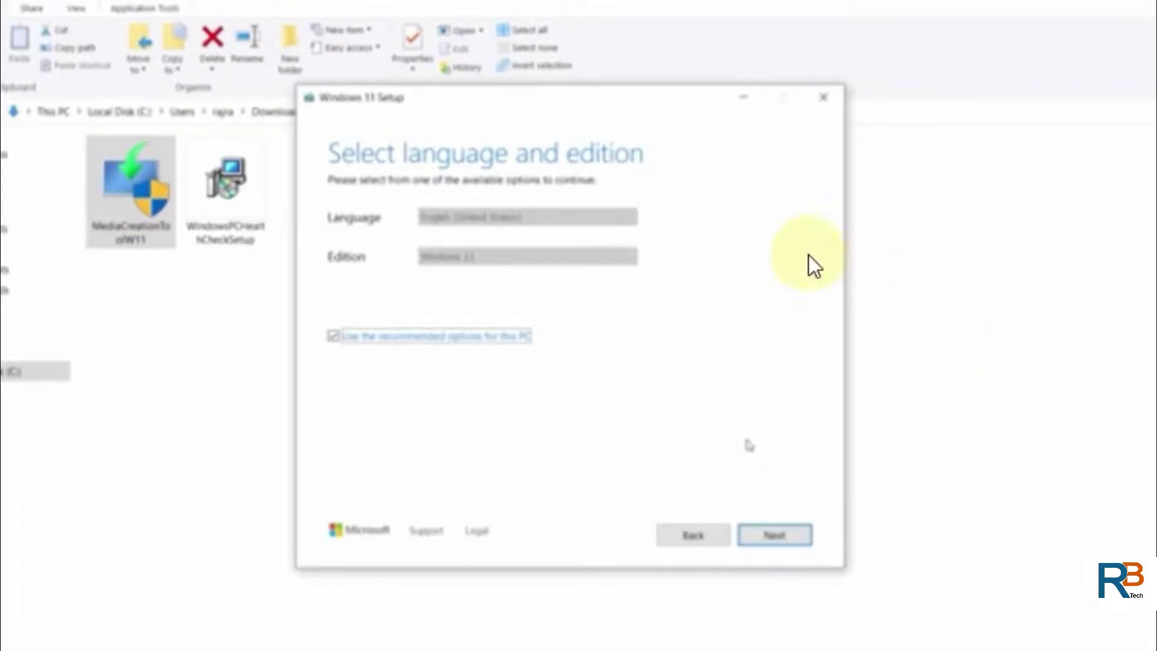
pyautogui.click(775, 537)
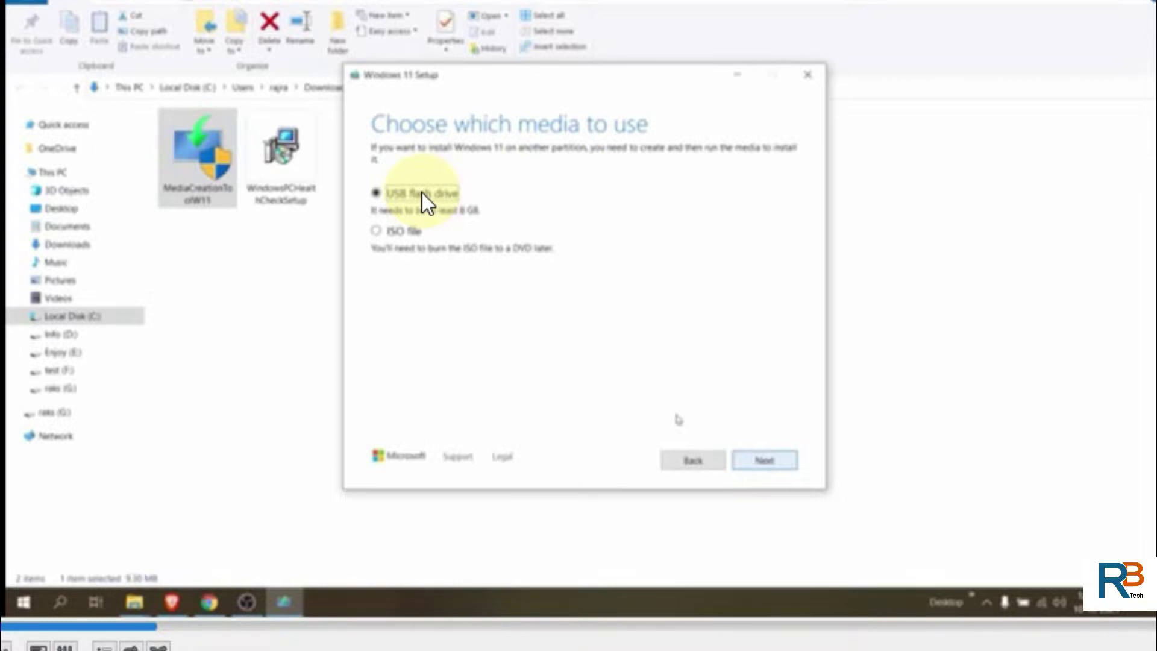
# Choose ISO file as the installation media and save it as Windows11 in the Downloads folder
pyautogui.click(379, 230)
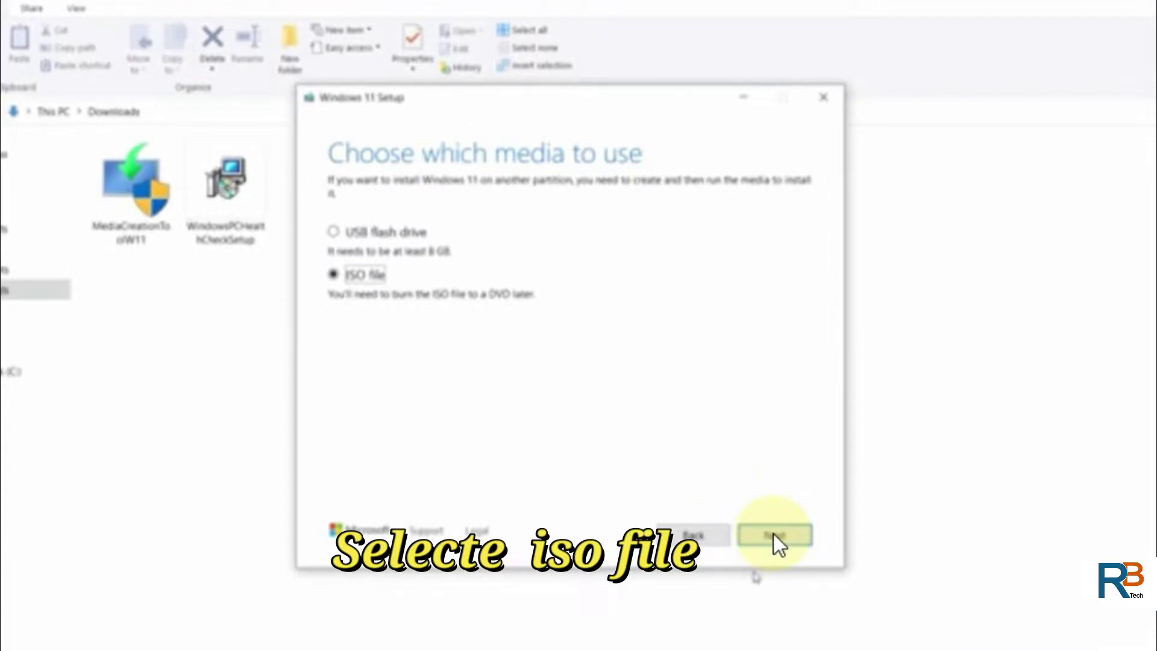
pyautogui.click(775, 535)
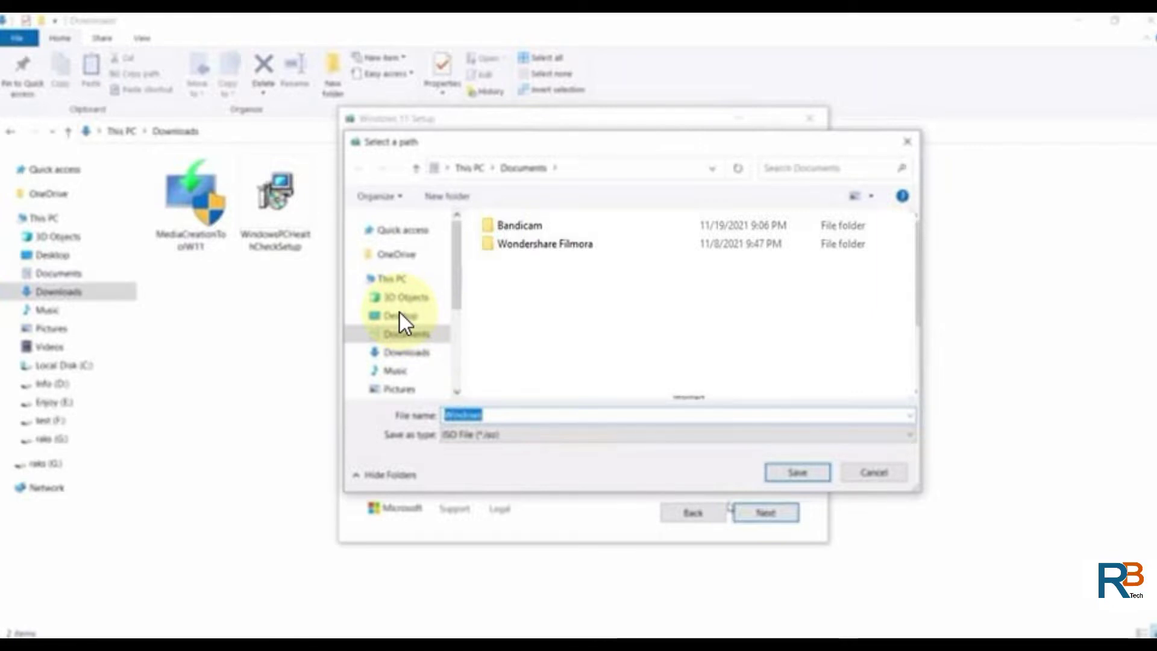
pyautogui.click(397, 353)
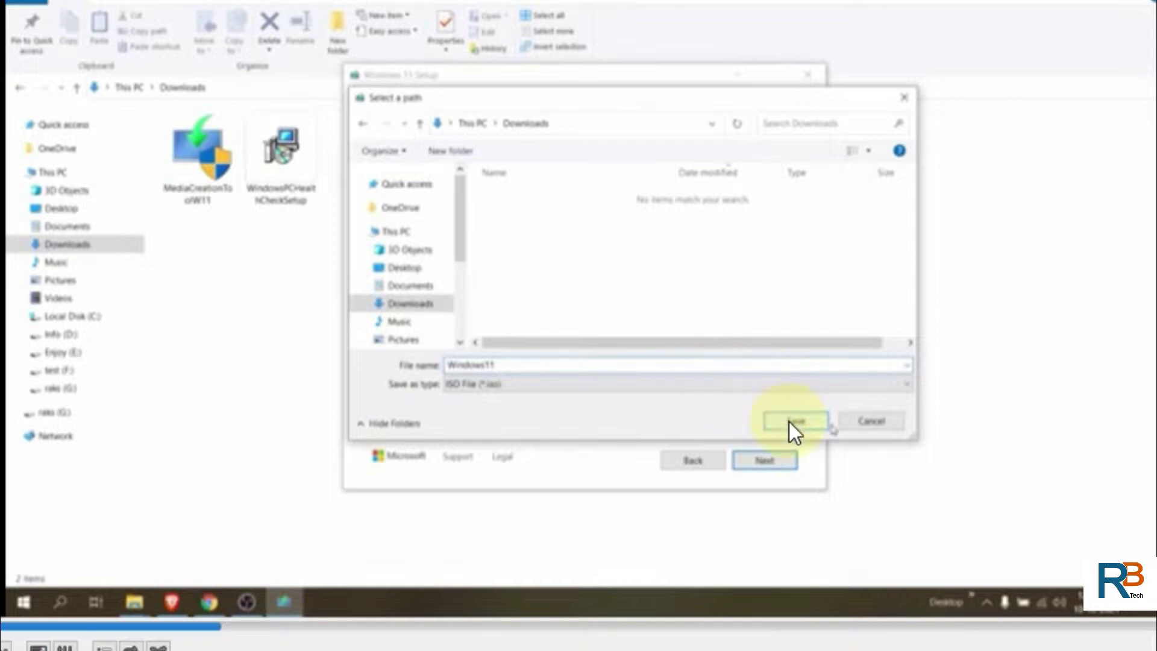
pyautogui.click(794, 419)
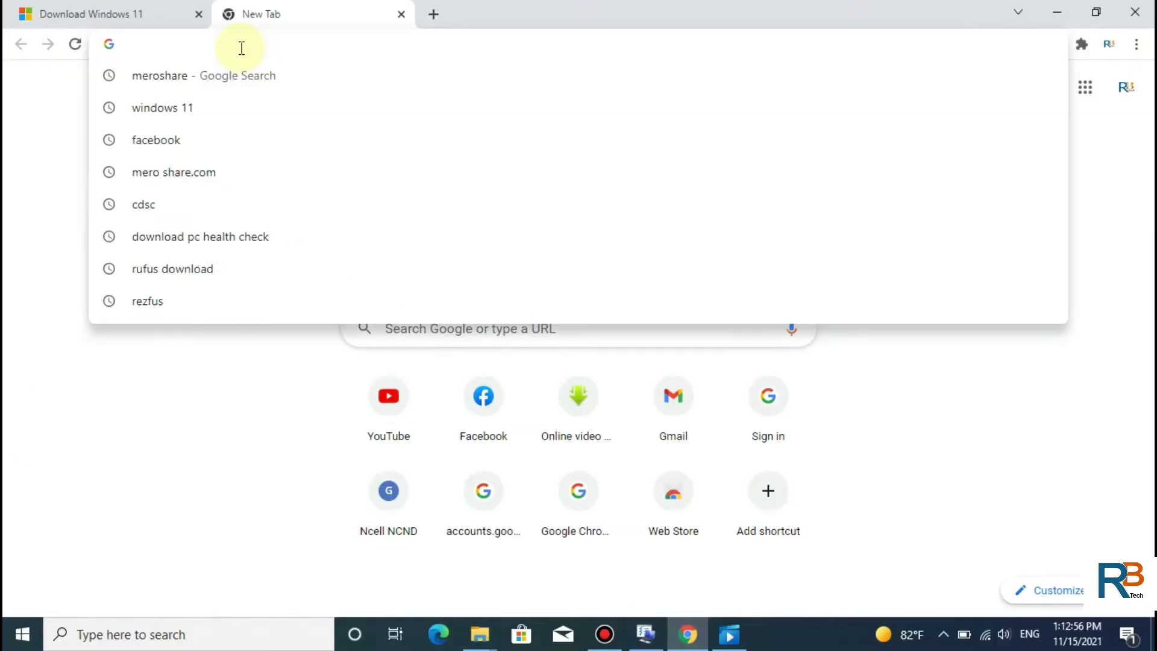
# Switch to Chrome and search Google for "rufus downlode" in a new tab
pyautogui.write('ru')
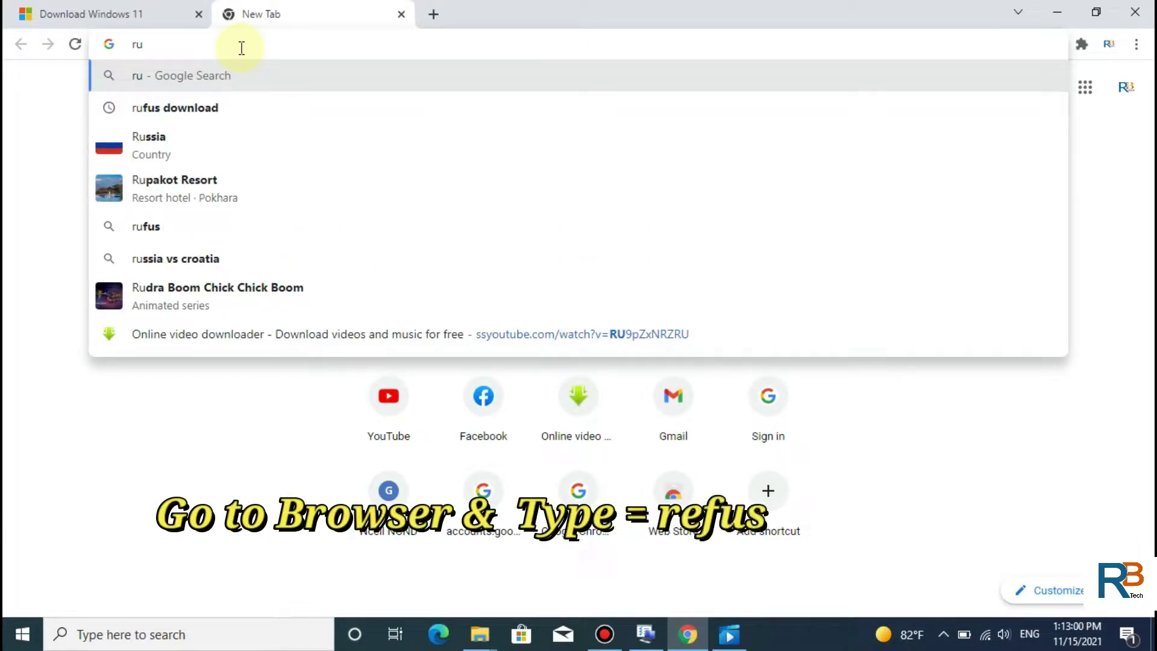
pyautogui.write('fus')
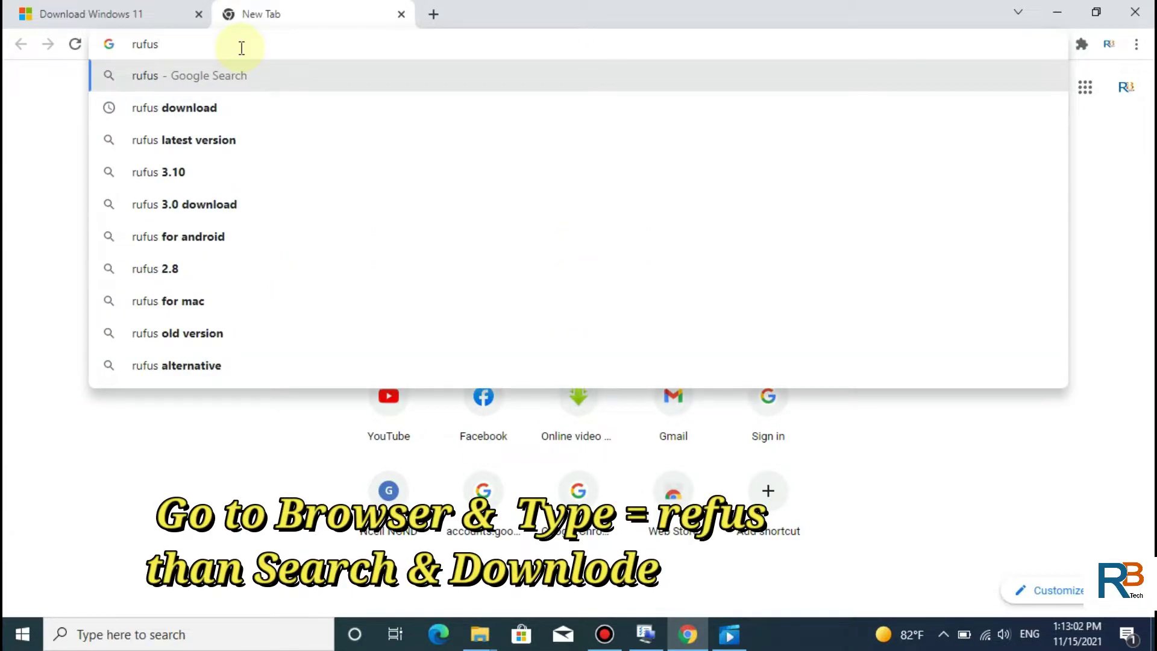
pyautogui.write(' downl')
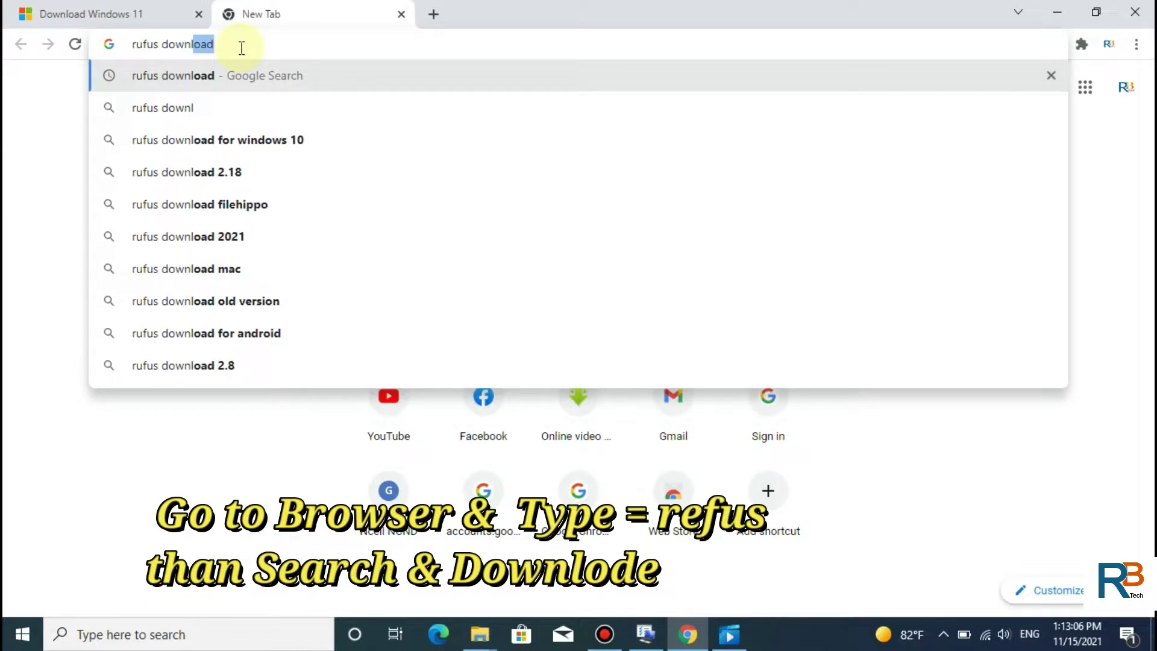
pyautogui.write('ode')
pyautogui.press('Return')
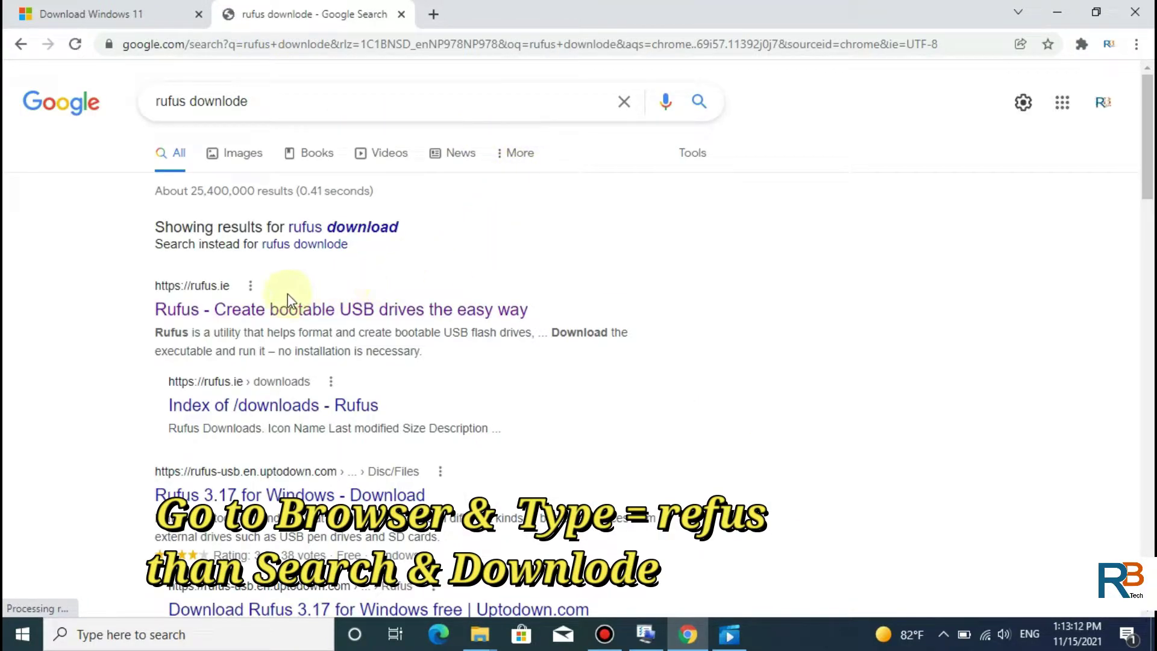
# Open the official rufus.ie site from the results and download Rufus 3.17 as rufus-3.17.exe
pyautogui.click(323, 311)
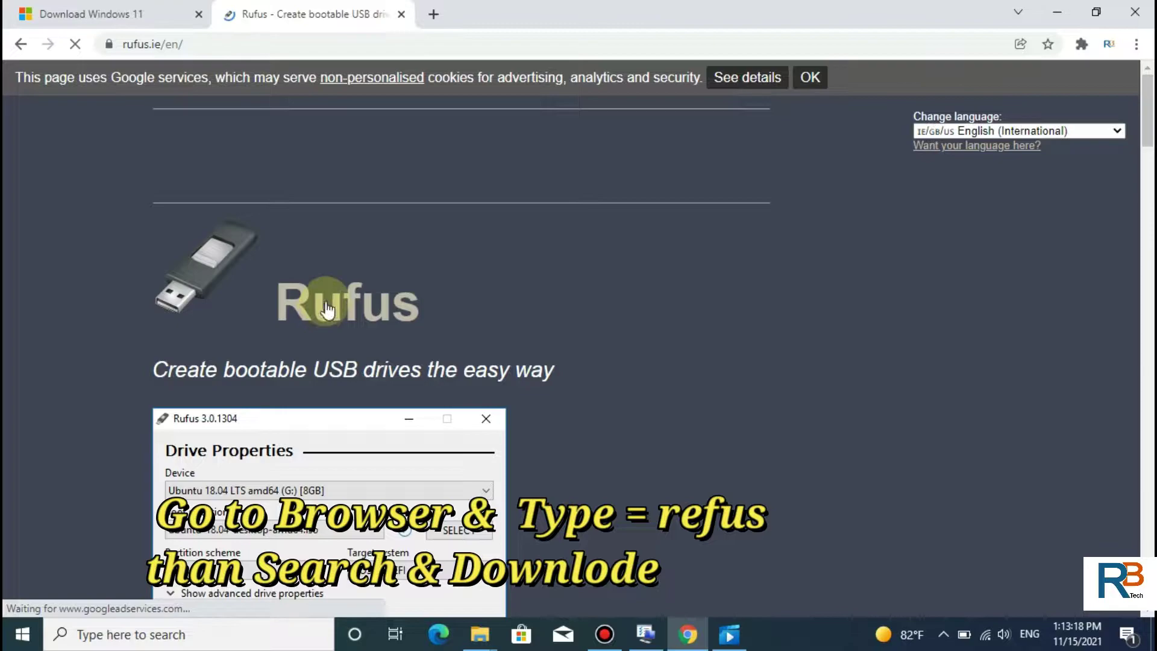
pyautogui.scroll(-5, 490, 212)
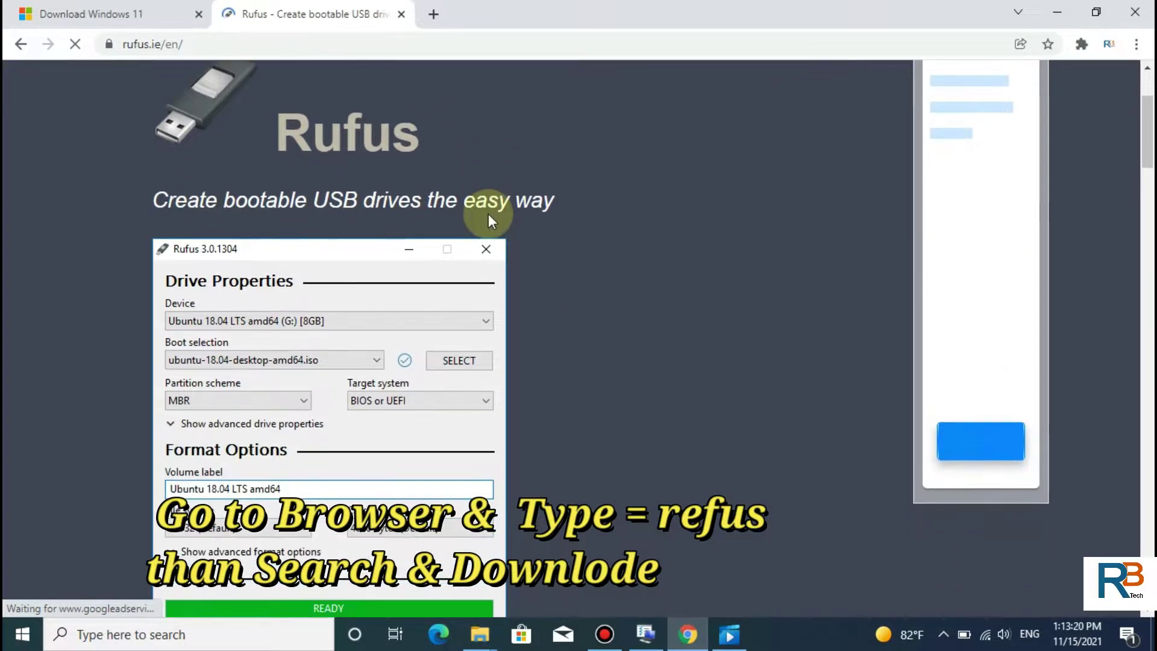
pyautogui.scroll(-9, 488, 220)
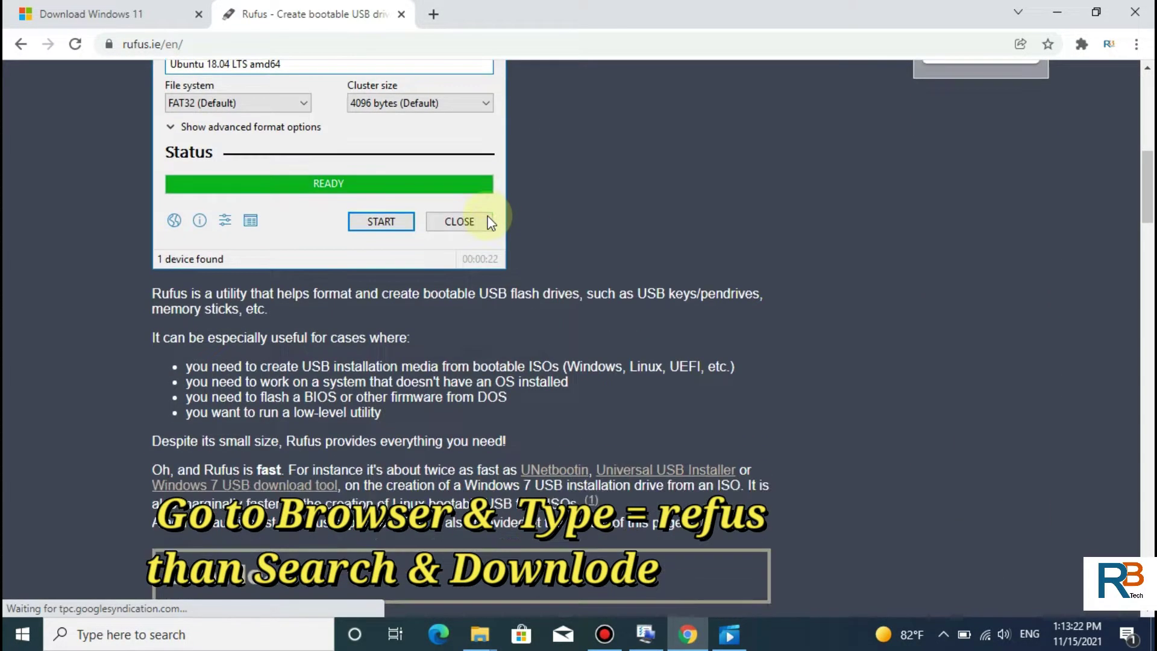
pyautogui.scroll(-1, 488, 217)
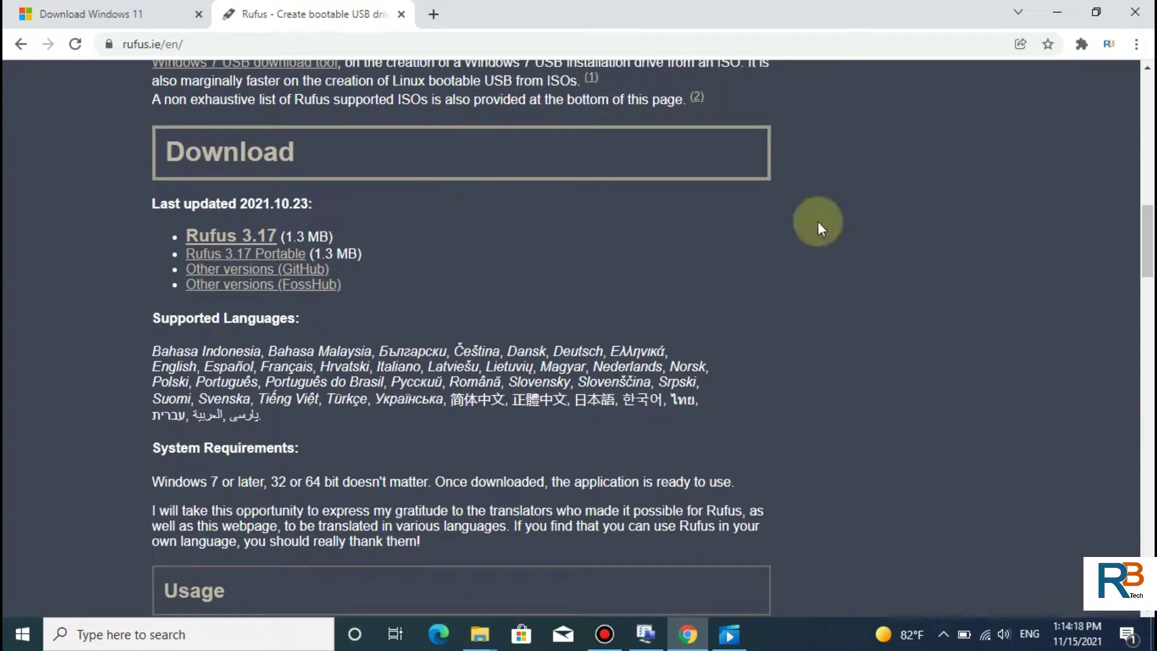
pyautogui.click(240, 243)
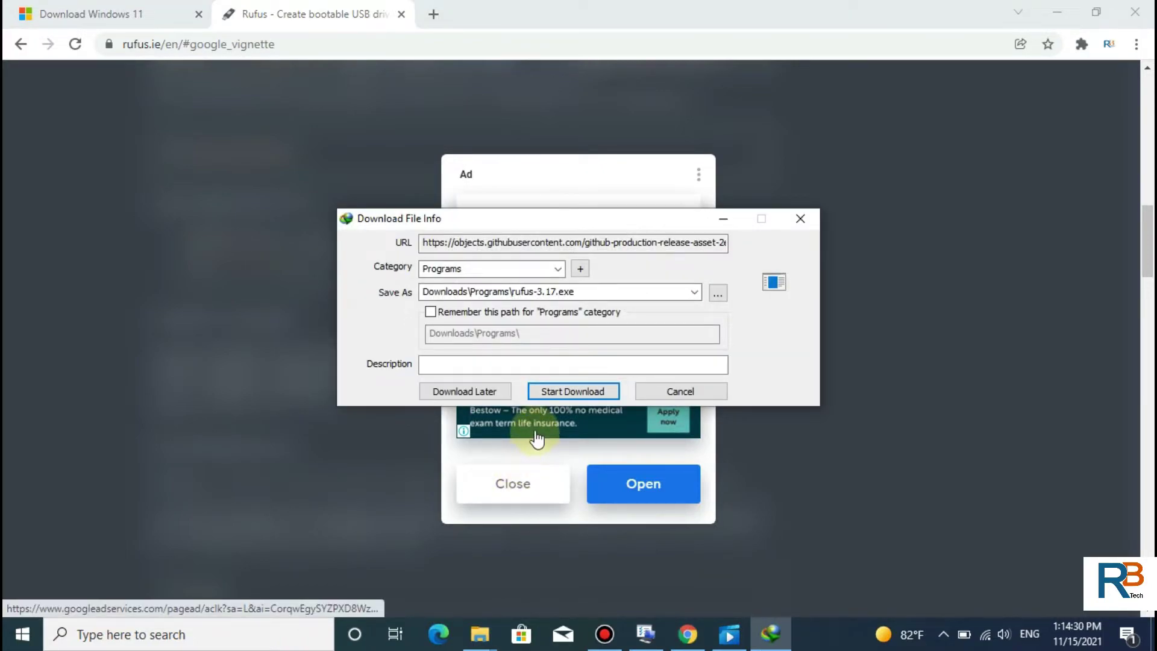
pyautogui.click(555, 391)
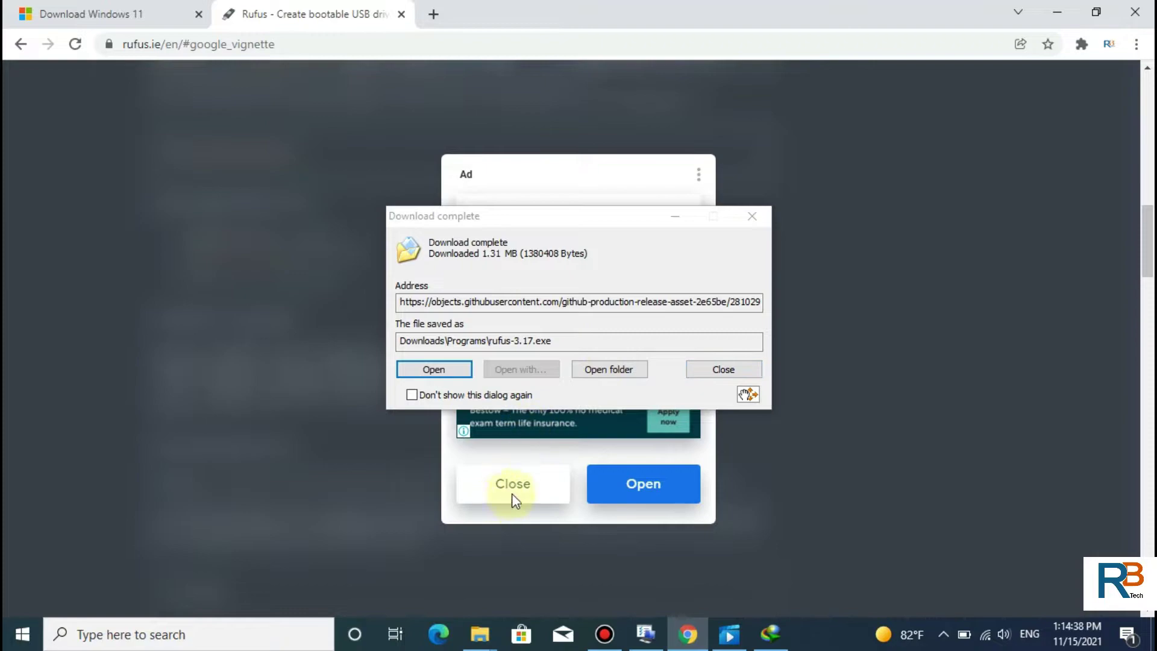
# Dismiss the completed Rufus download dialog and the ad on the page, and finish the Windows 11 Setup wizard
pyautogui.click(722, 372)
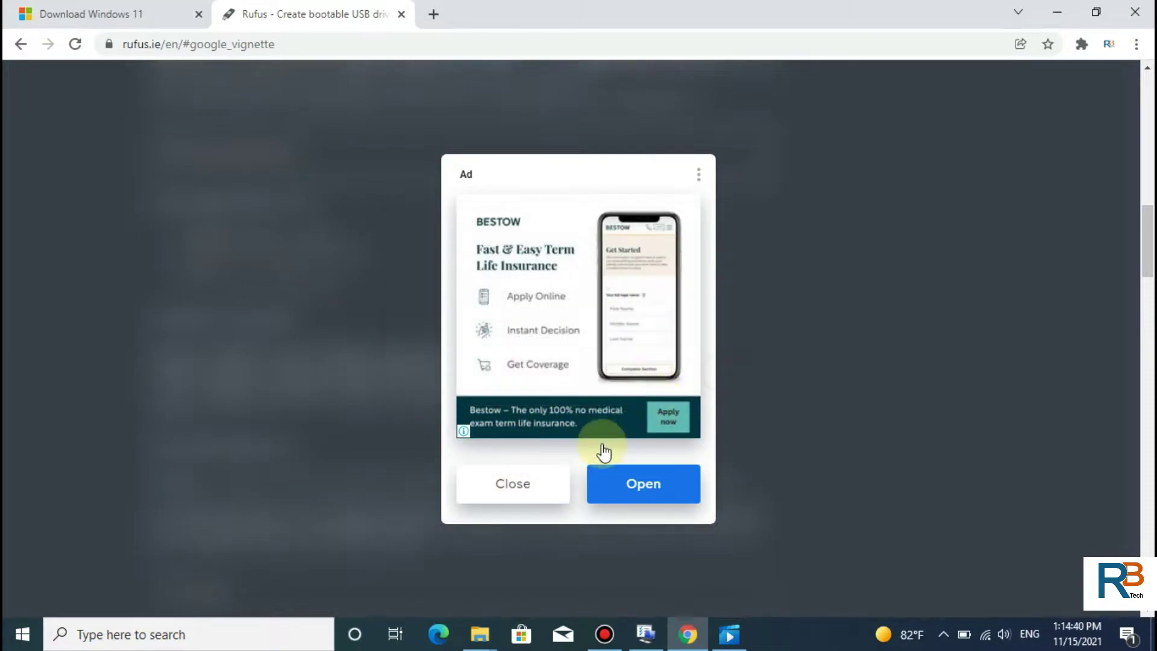
pyautogui.click(524, 488)
pyautogui.click(504, 482)
pyautogui.scroll(-2, 500, 482)
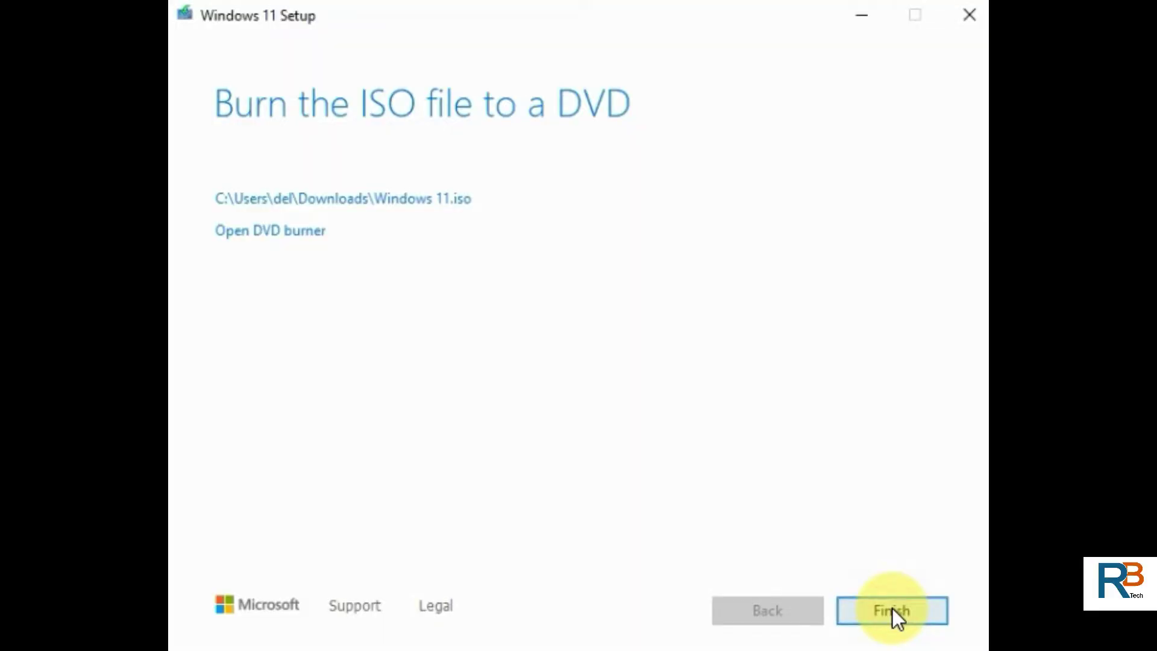
pyautogui.click(891, 610)
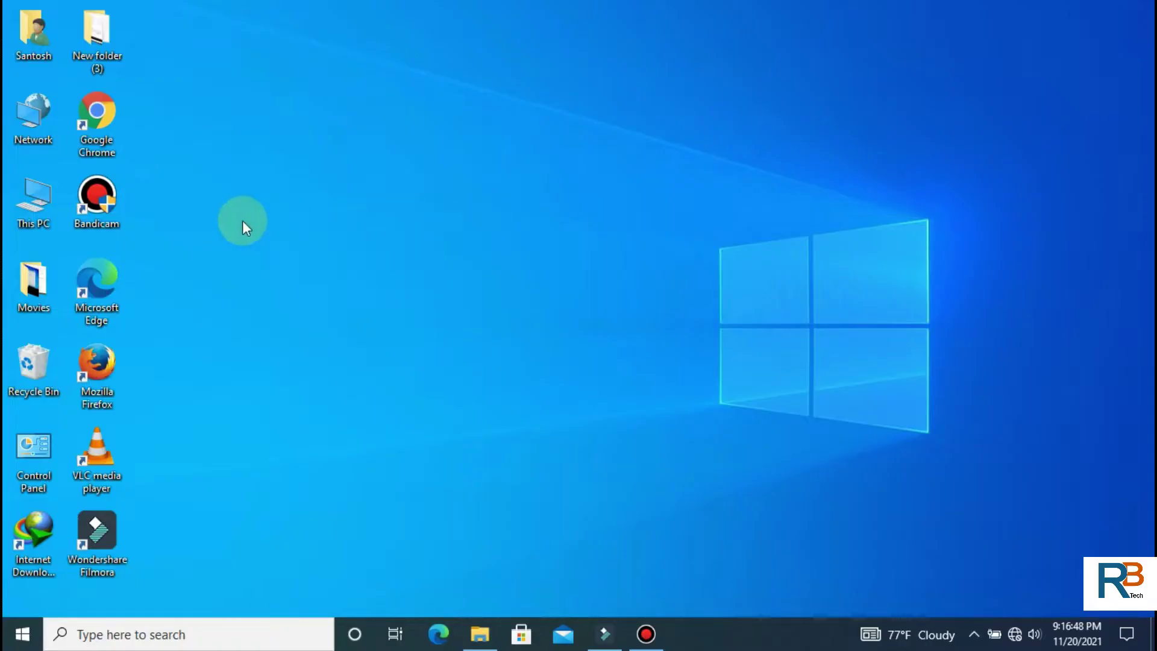
# Open the Programs folder inside Downloads from This PC and select the rufus-3.17 file
pyautogui.doubleClick(36, 202)
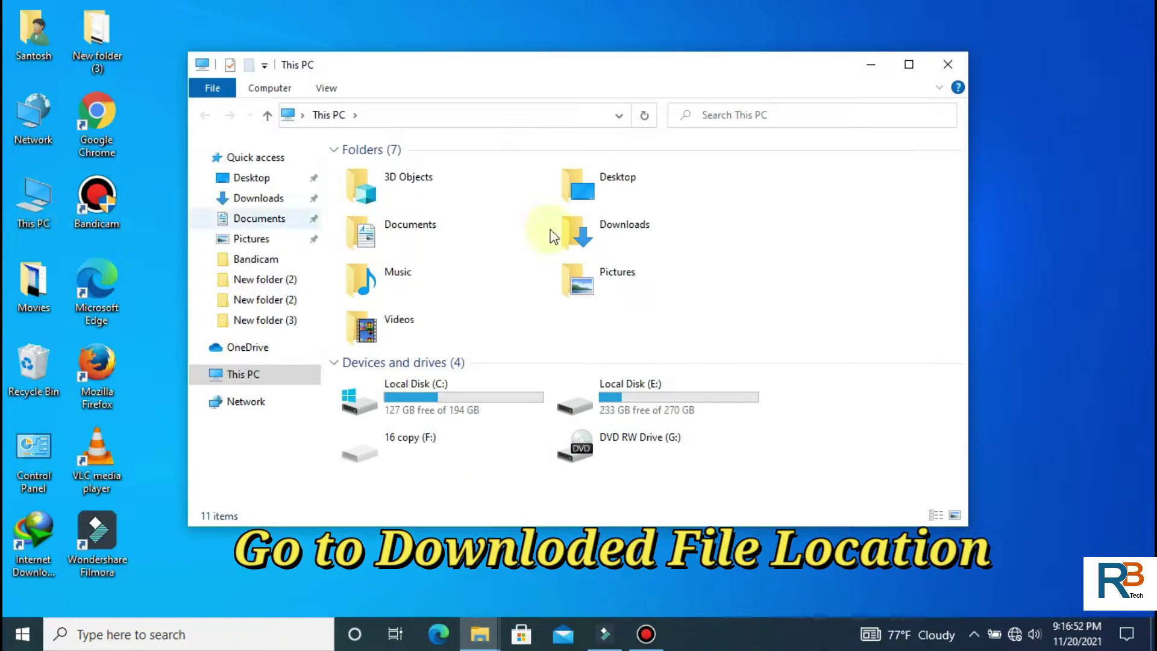
pyautogui.click(627, 229)
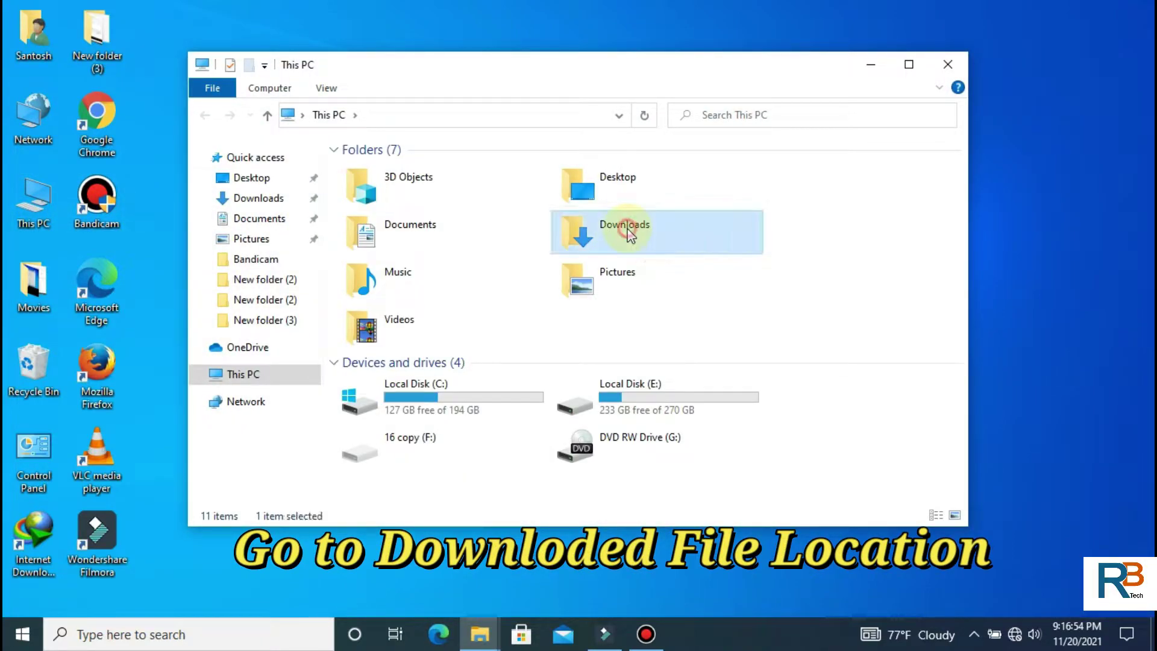
pyautogui.doubleClick(629, 234)
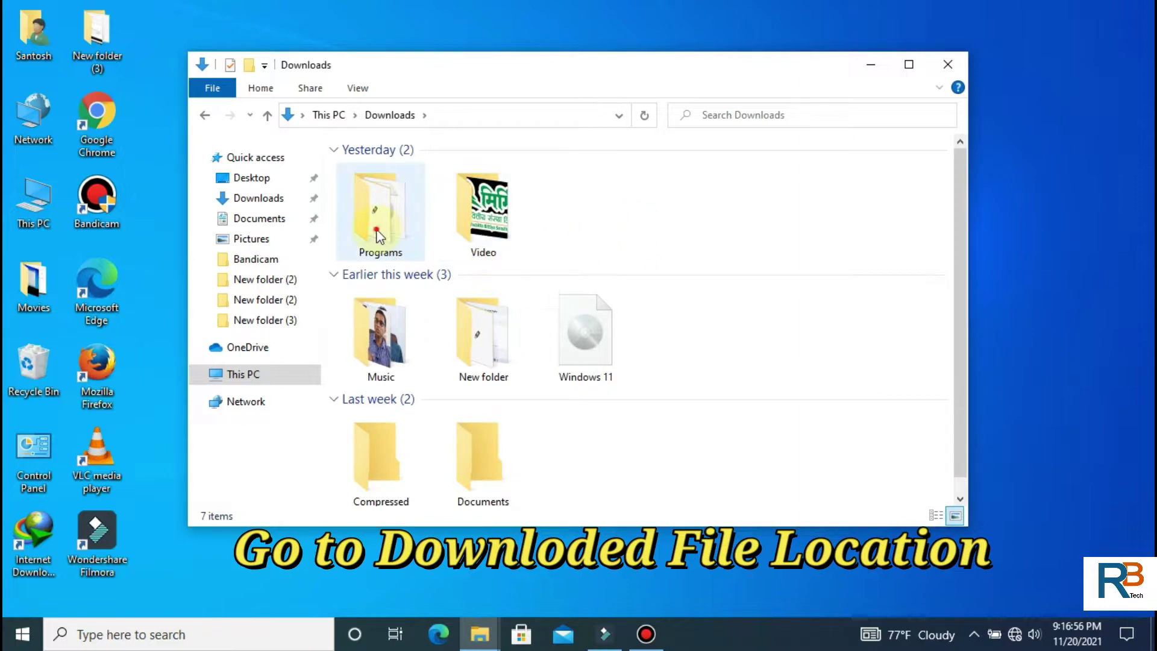
pyautogui.doubleClick(377, 235)
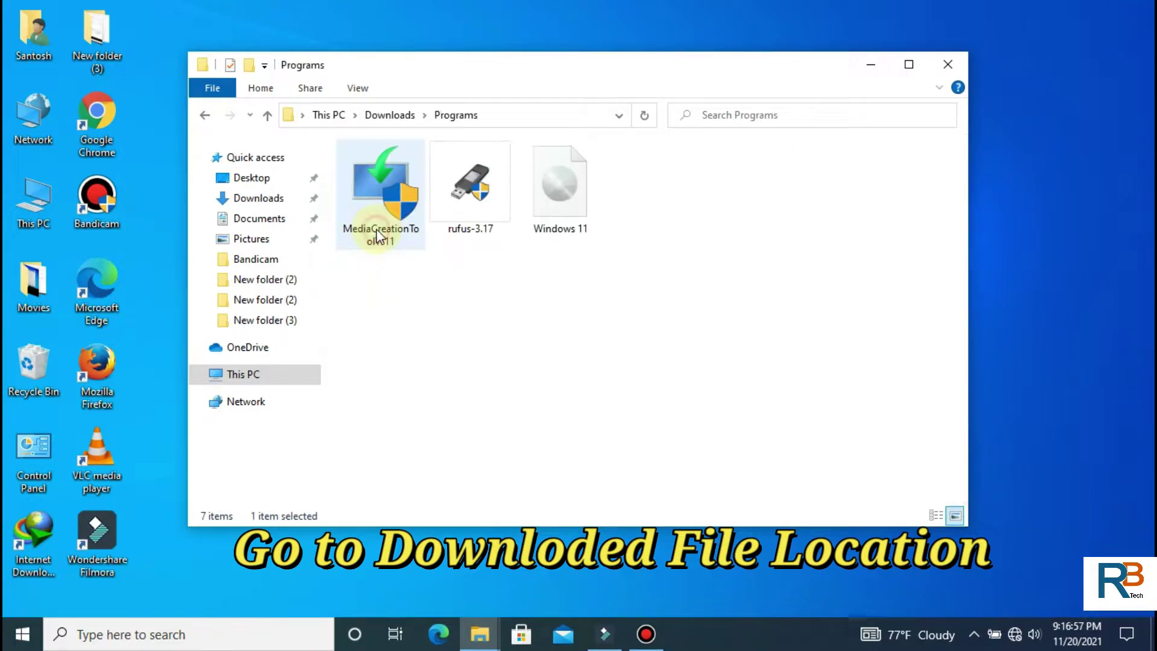
pyautogui.click(469, 223)
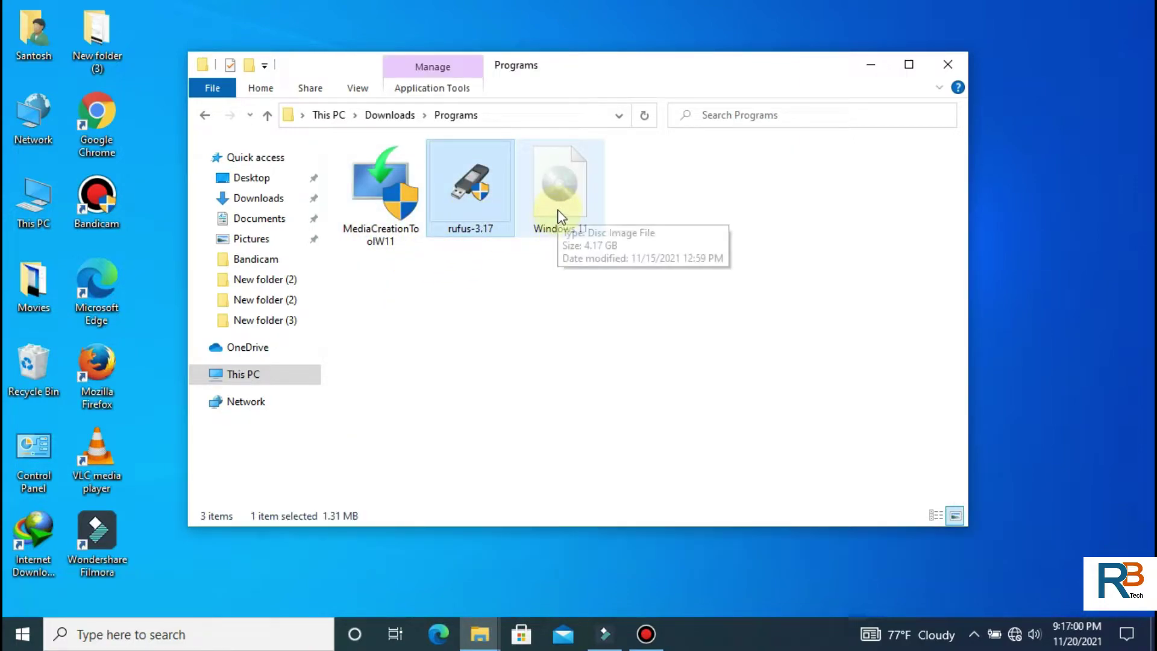
# Open This PC in a second, maximized window and check the plugged-in USB drive WIN 11 (D:)
pyautogui.doubleClick(35, 202)
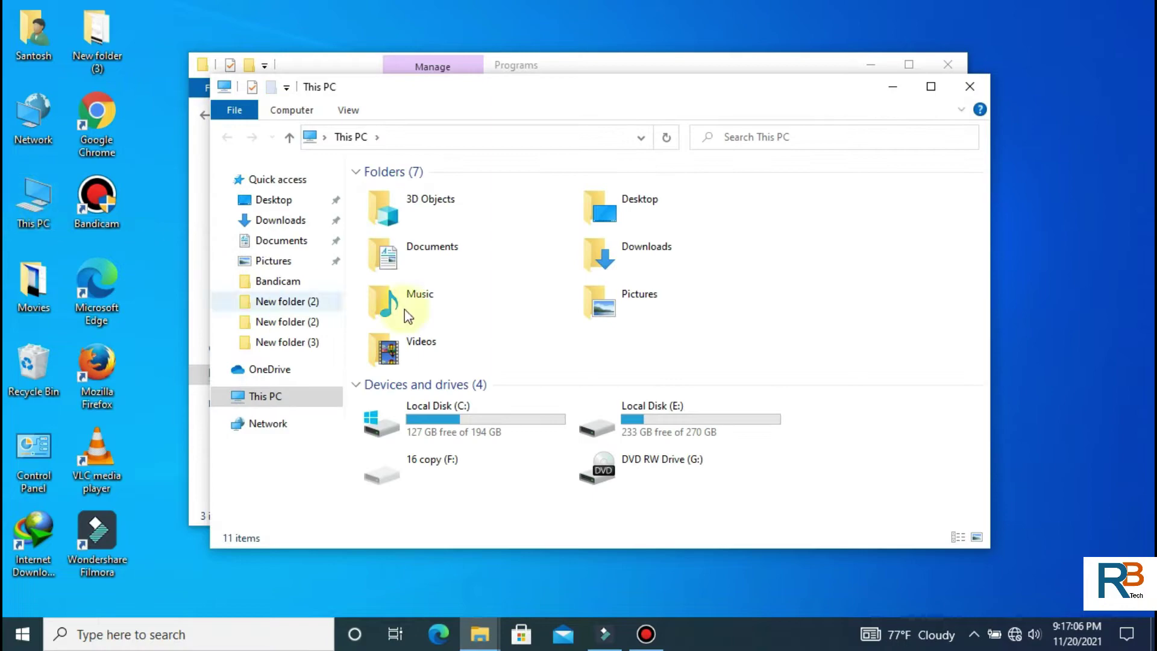
pyautogui.click(931, 86)
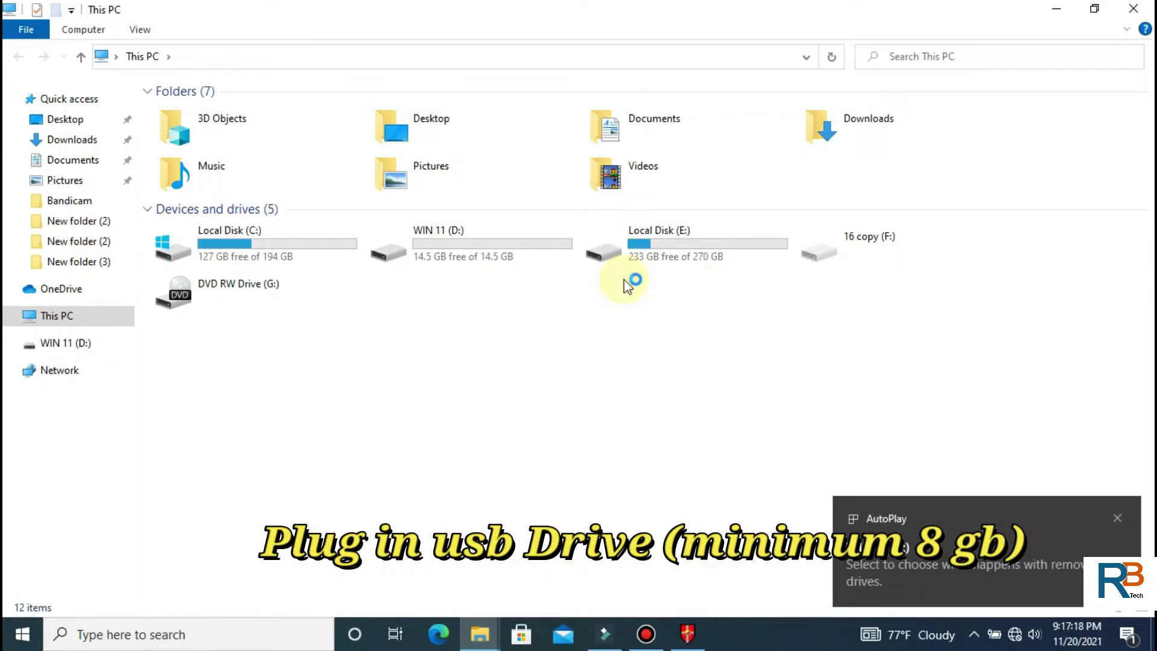
pyautogui.click(443, 251)
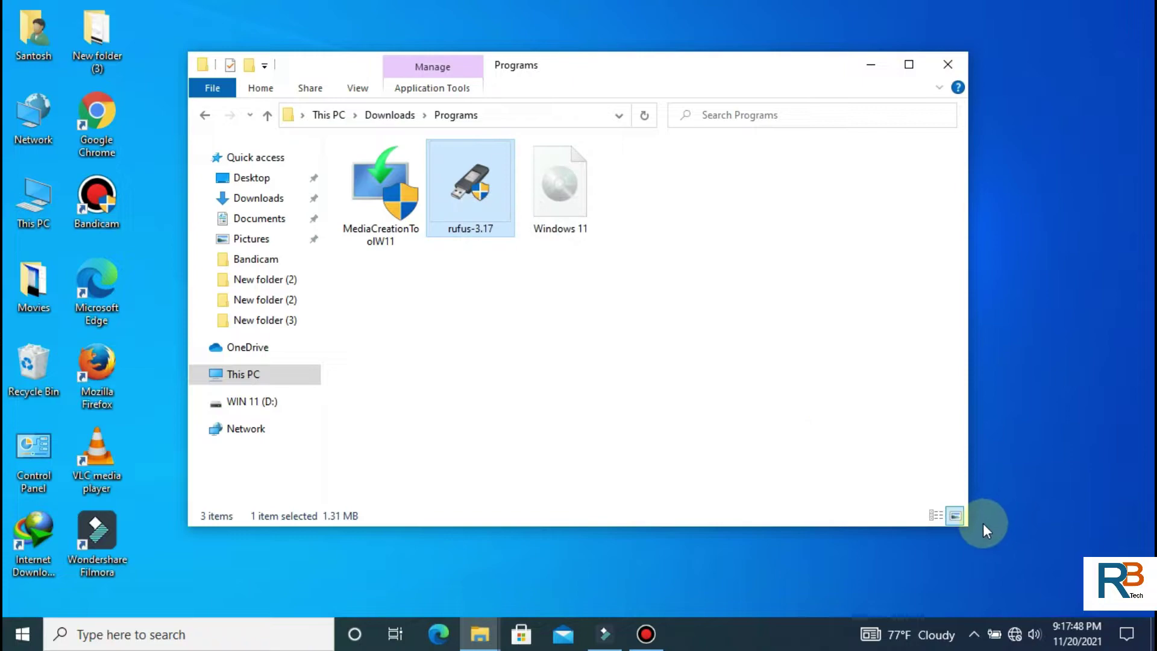
# Narrow the Programs window, launch rufus-3.17 beside it and load Windows 11.iso as the boot image
pyautogui.moveTo(972, 521); pyautogui.dragTo(736, 468)
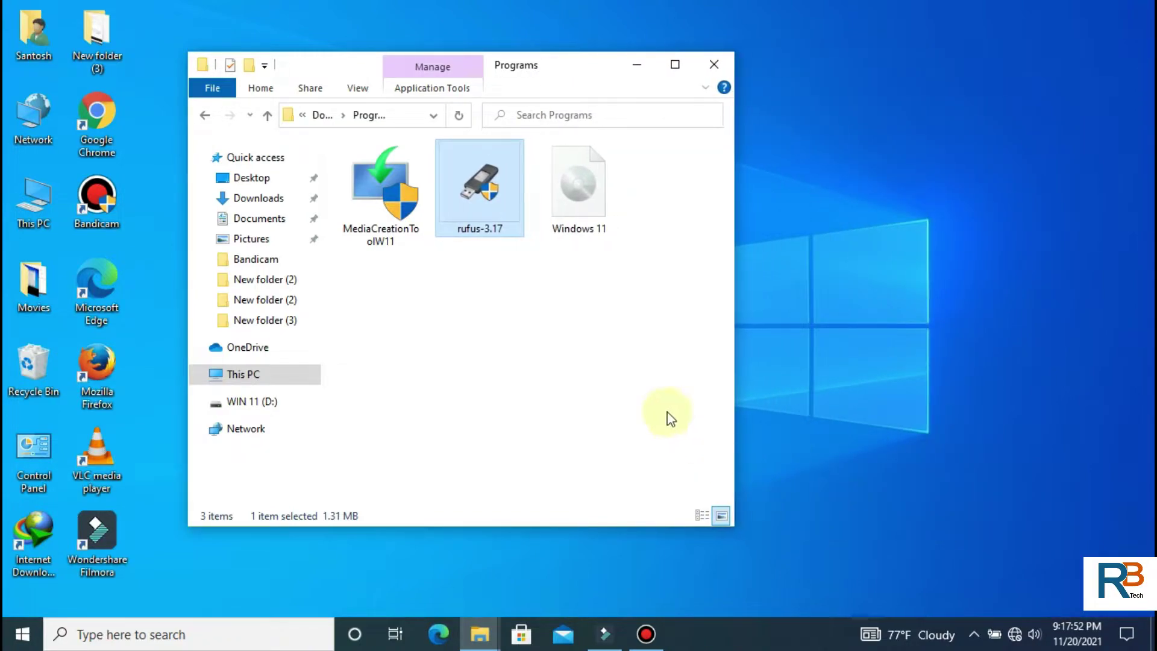
pyautogui.doubleClick(482, 184)
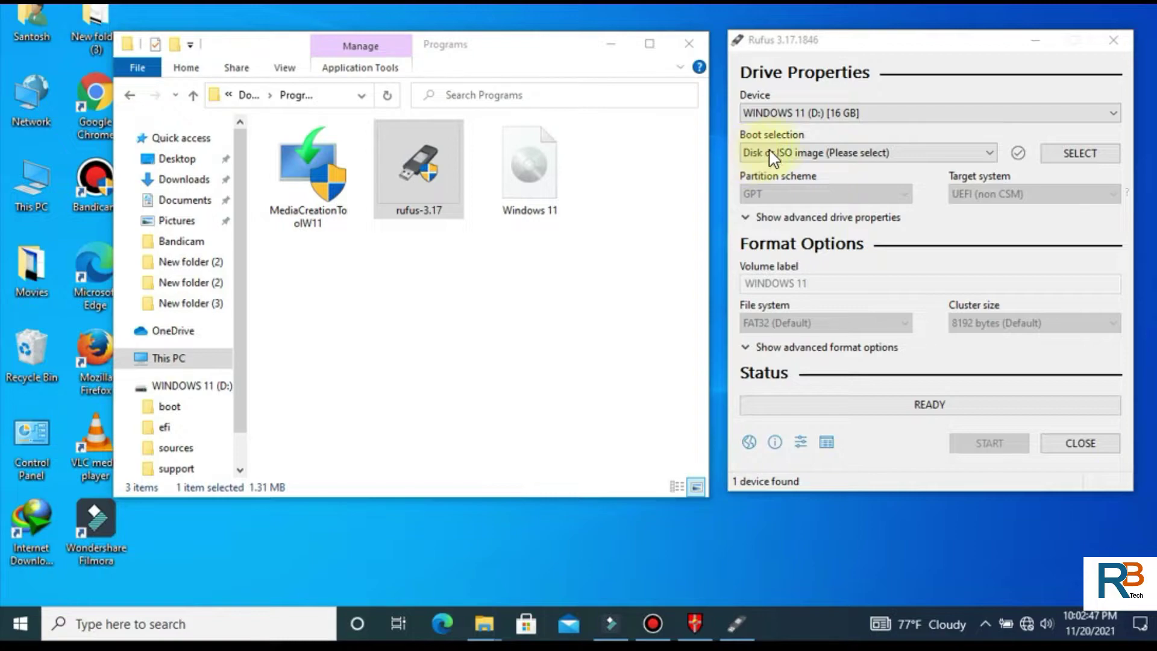
pyautogui.click(528, 181)
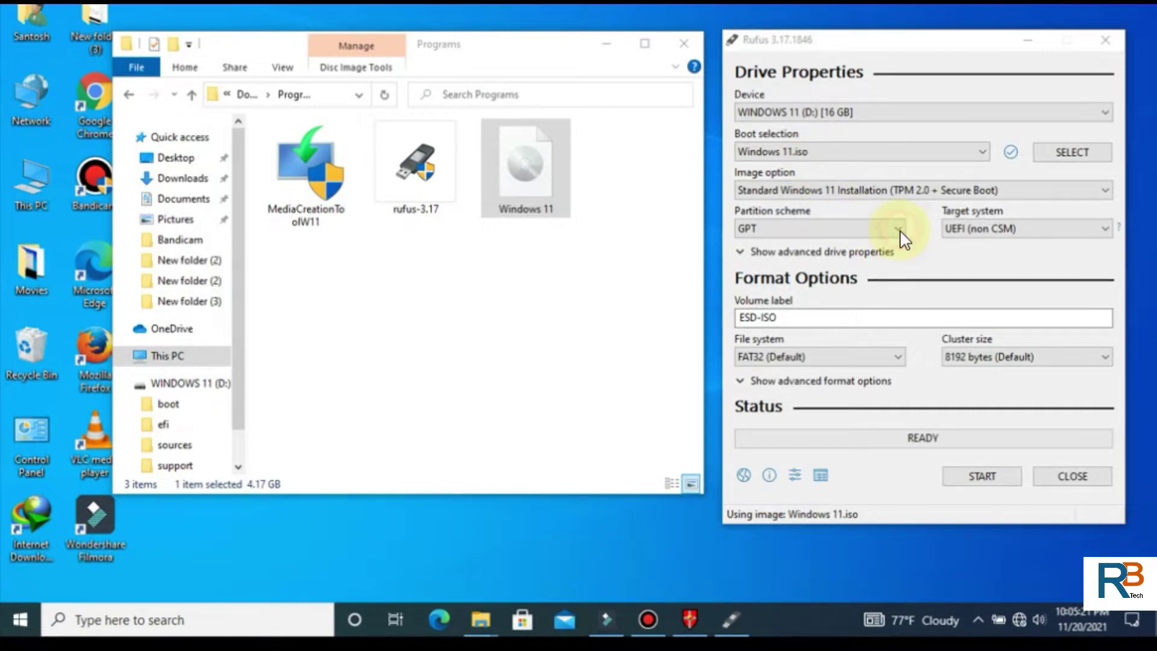
# Choose the GPT partition scheme, set the volume label to Windows 11 and start writing the USB drive
pyautogui.click(898, 228)
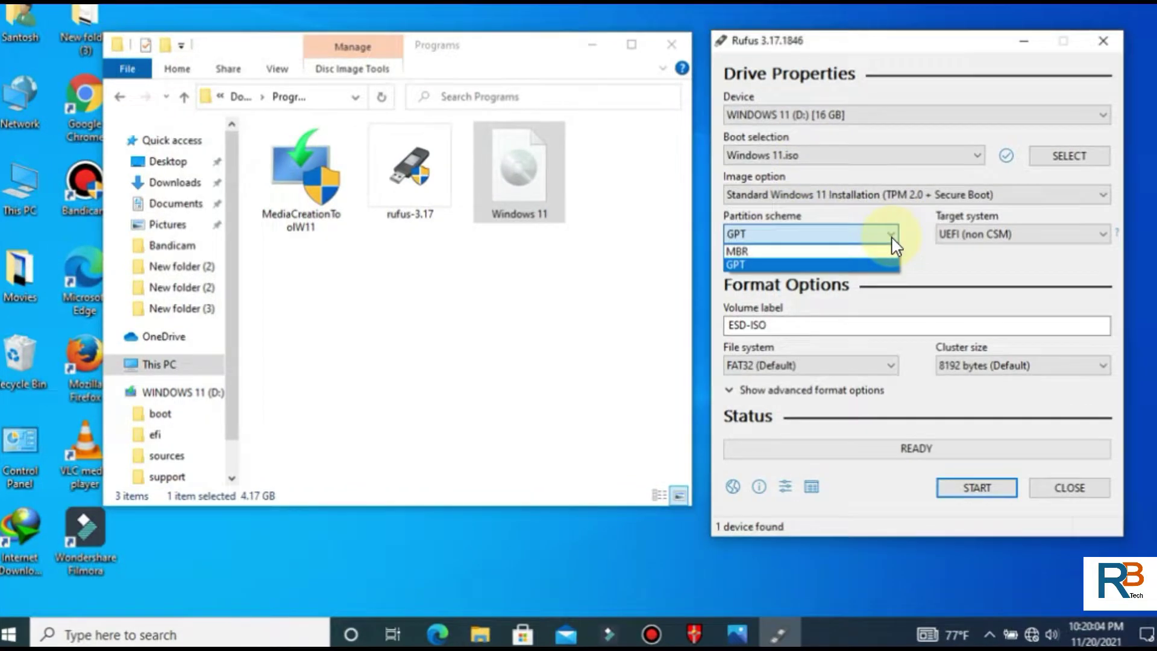
pyautogui.click(863, 265)
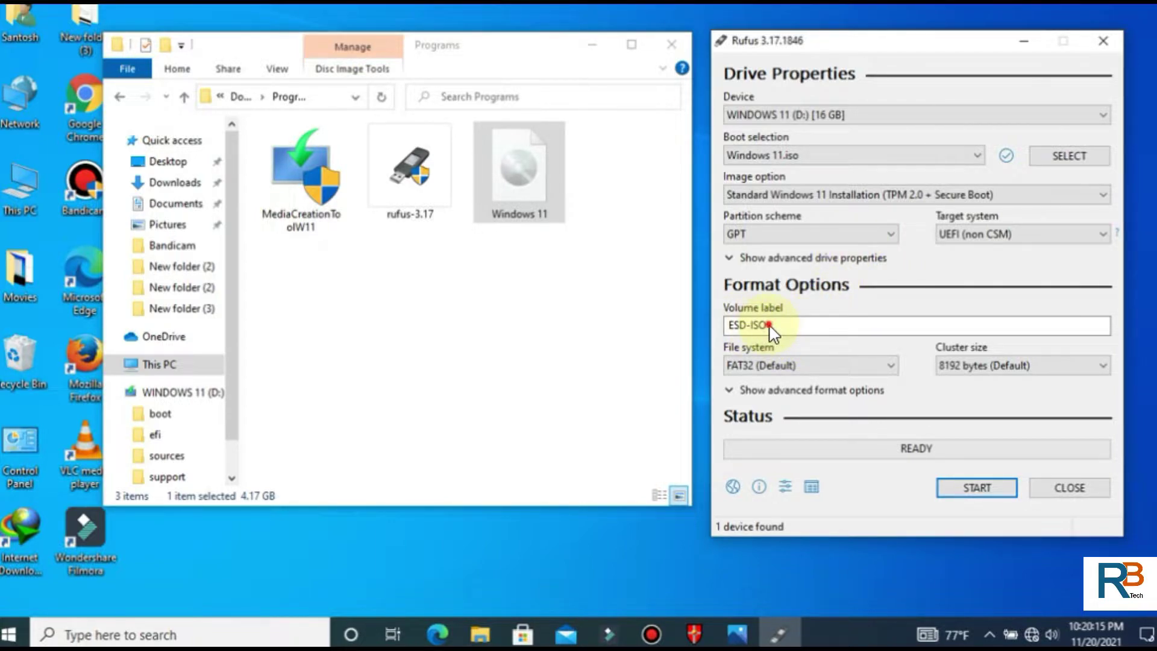
pyautogui.write('Windows 11')
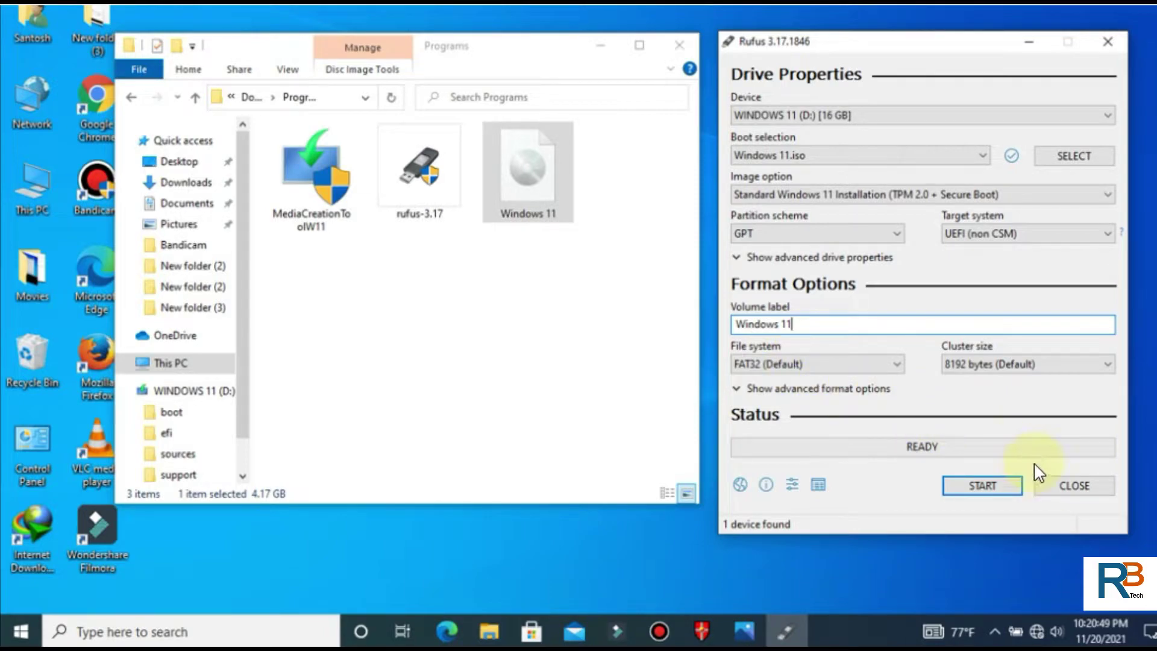
pyautogui.click(983, 486)
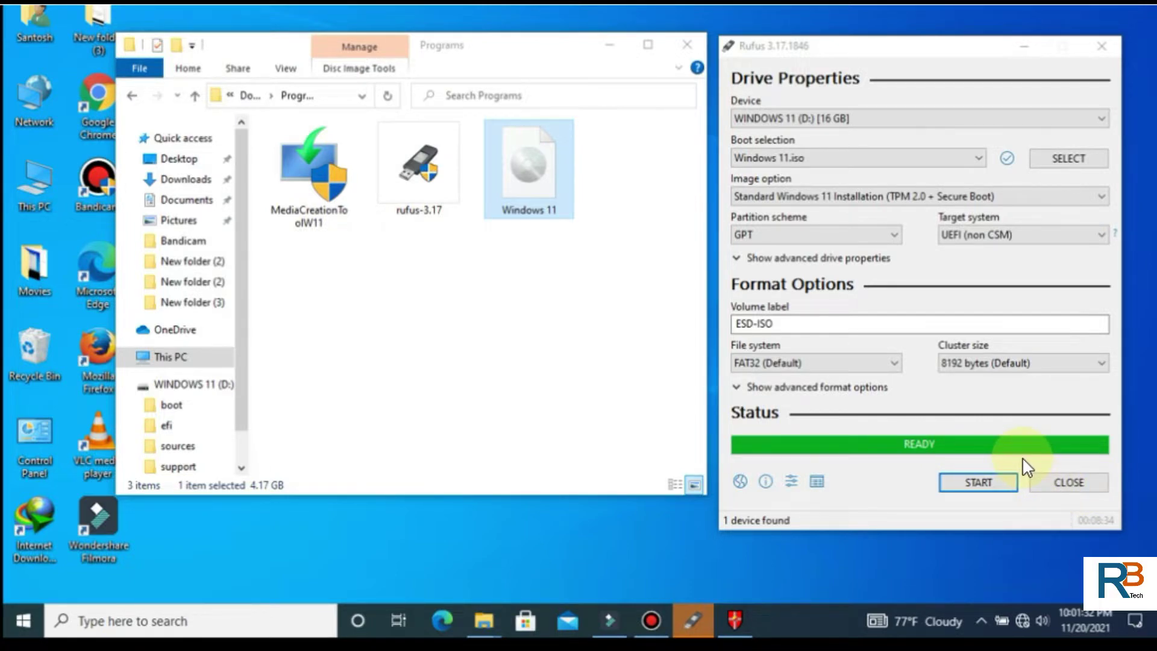
# Close Rufus and the Programs window, and open the WINDOWS 11 (D:) USB drive from This PC
pyautogui.click(1069, 484)
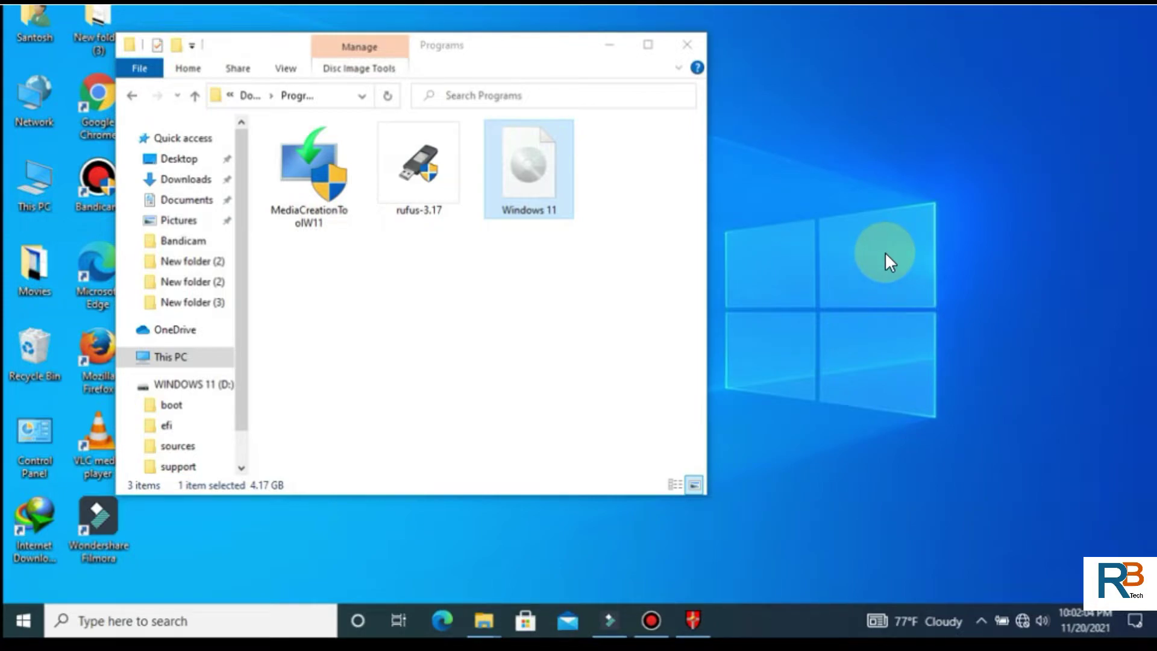
pyautogui.click(687, 45)
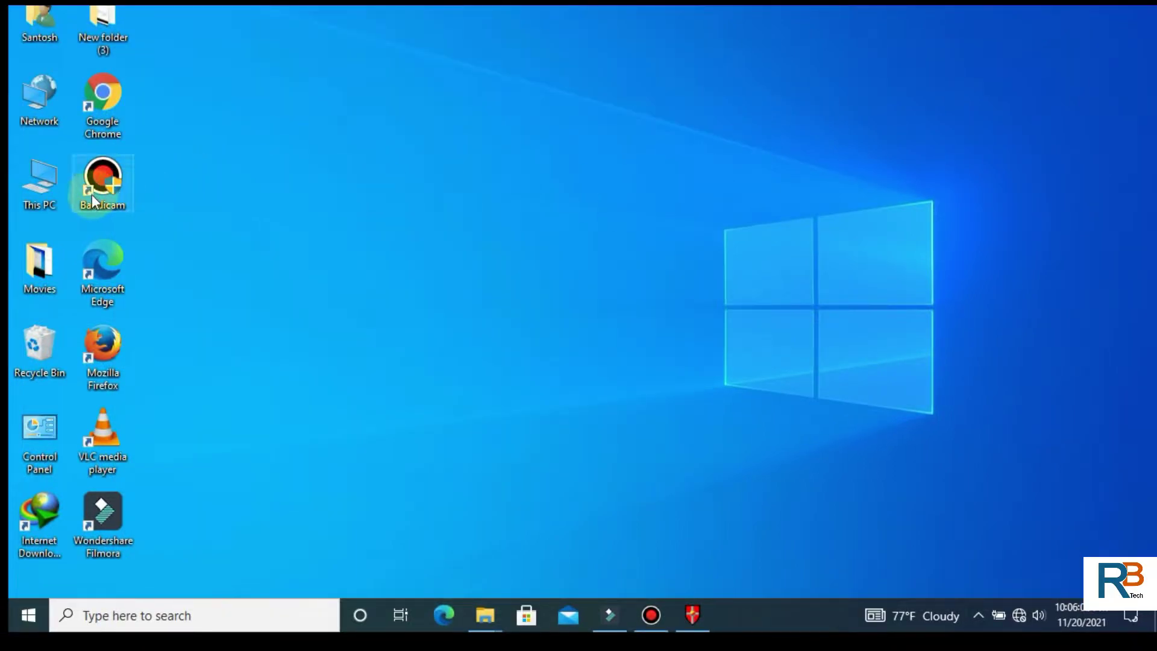
pyautogui.doubleClick(43, 184)
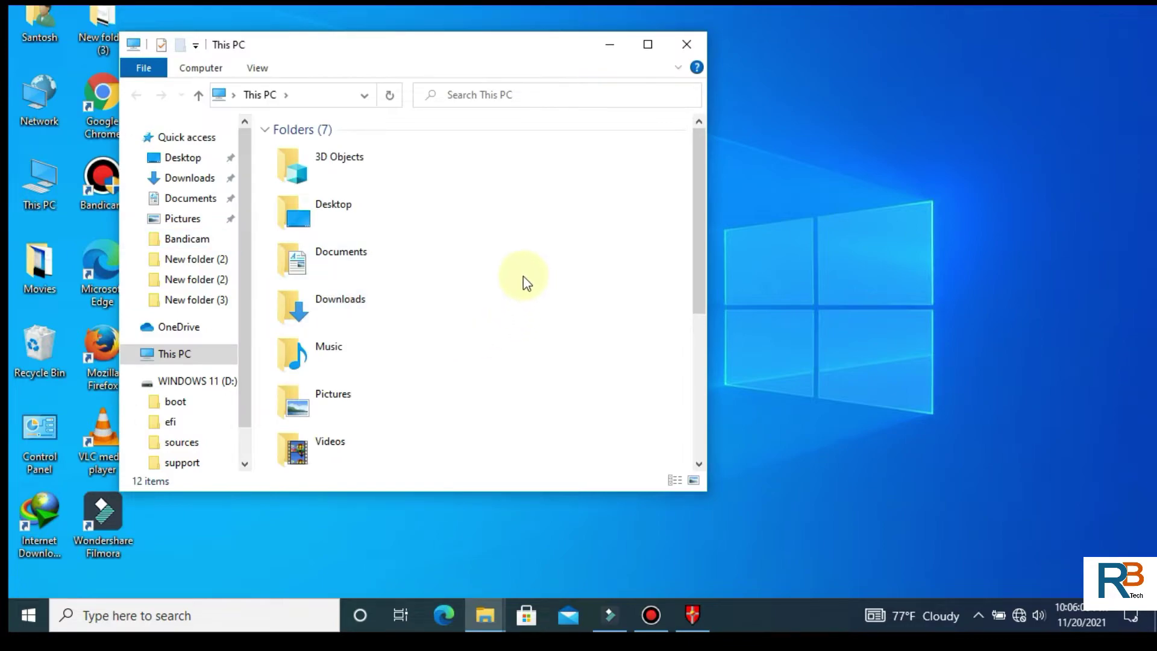
pyautogui.click(648, 44)
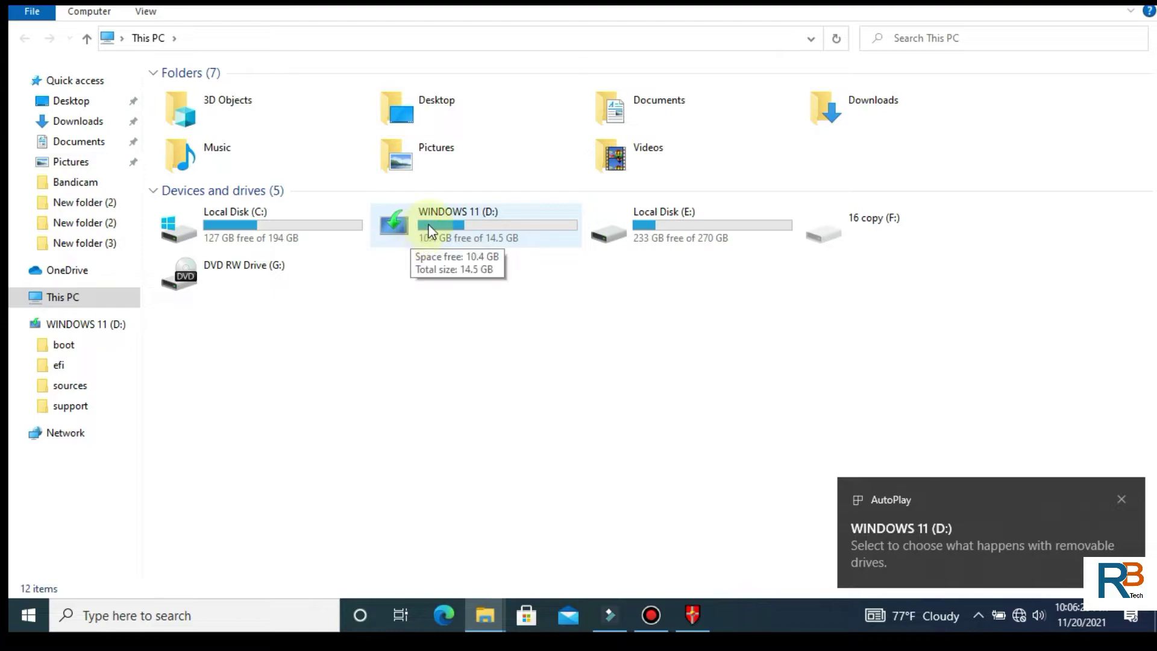
pyautogui.doubleClick(464, 225)
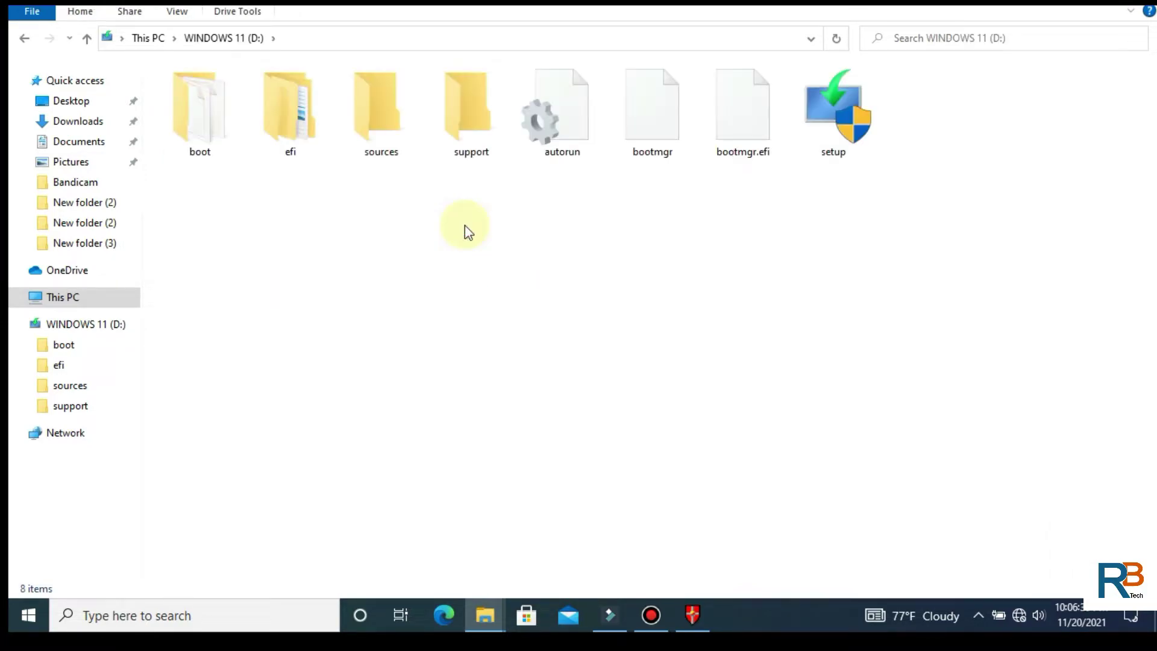
# Open the sources folder on the WINDOWS 11 (D:) drive in a restored, widened window
pyautogui.doubleClick(381, 108)
pyautogui.click(24, 38)
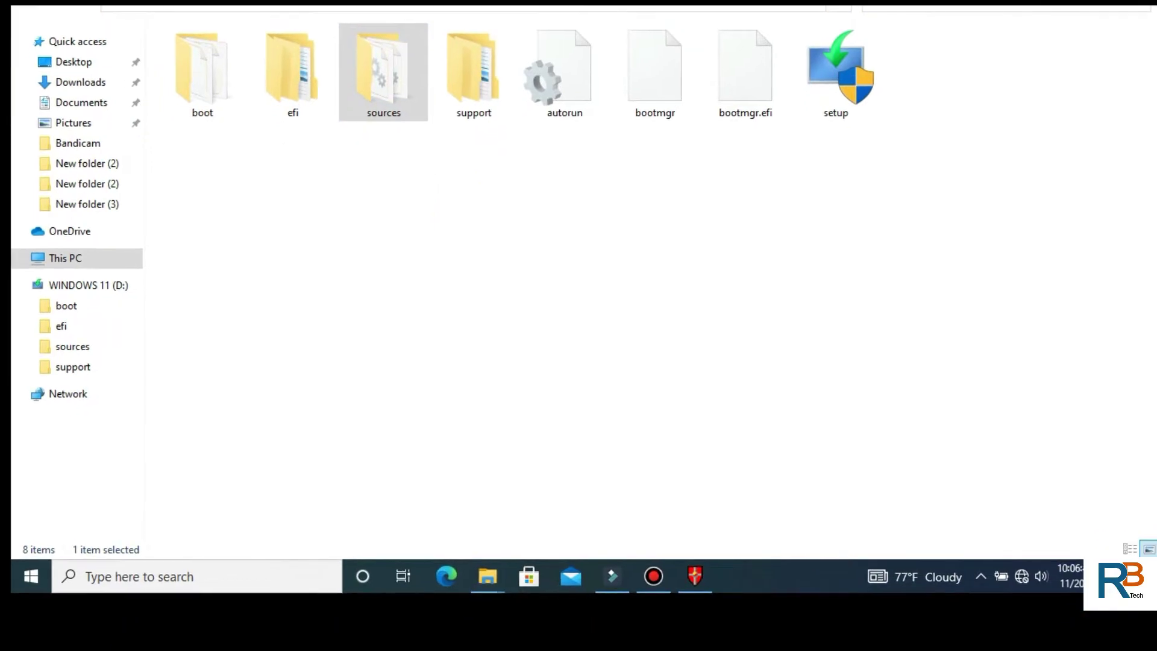
pyautogui.doubleClick(959, 5)
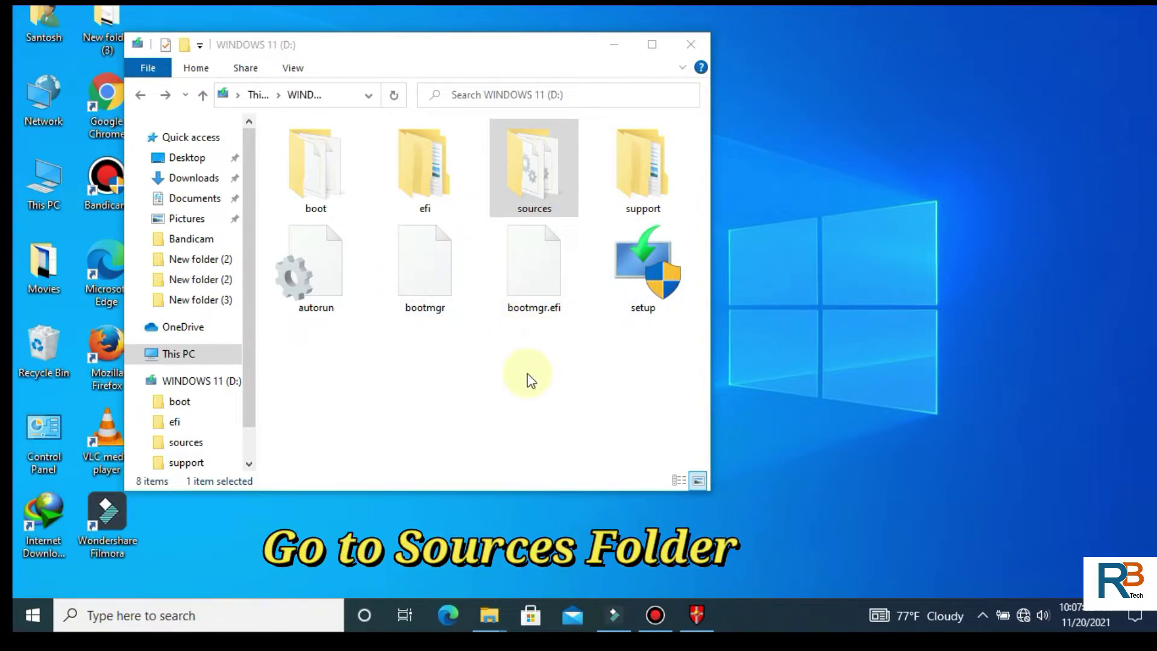
pyautogui.click(520, 391)
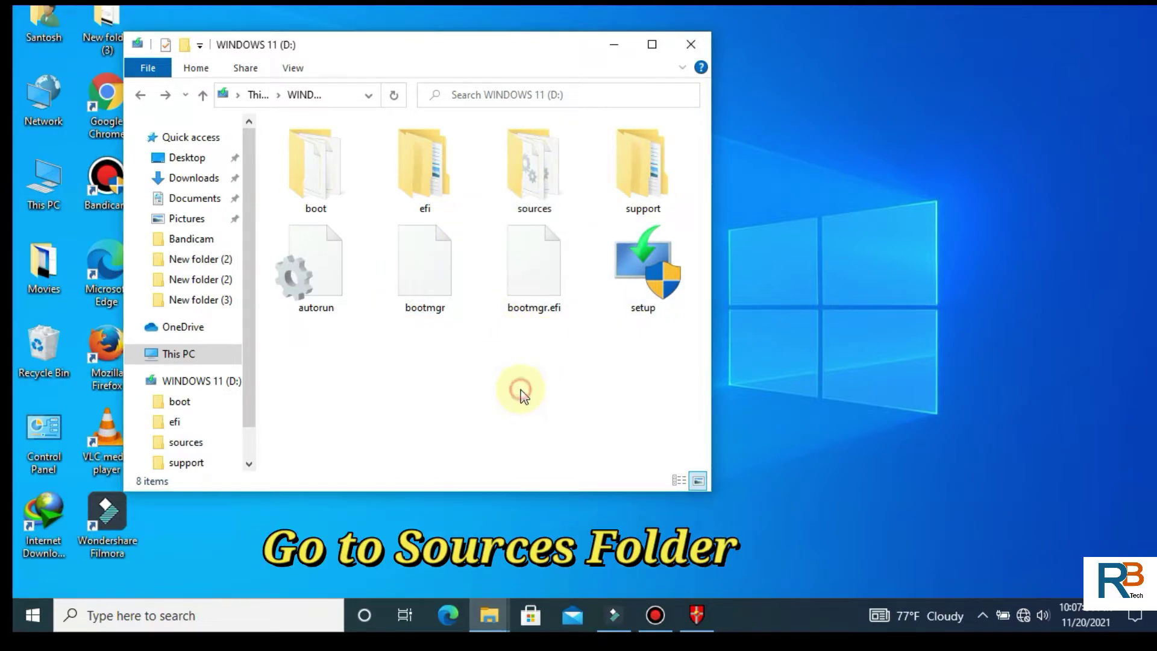
pyautogui.doubleClick(550, 191)
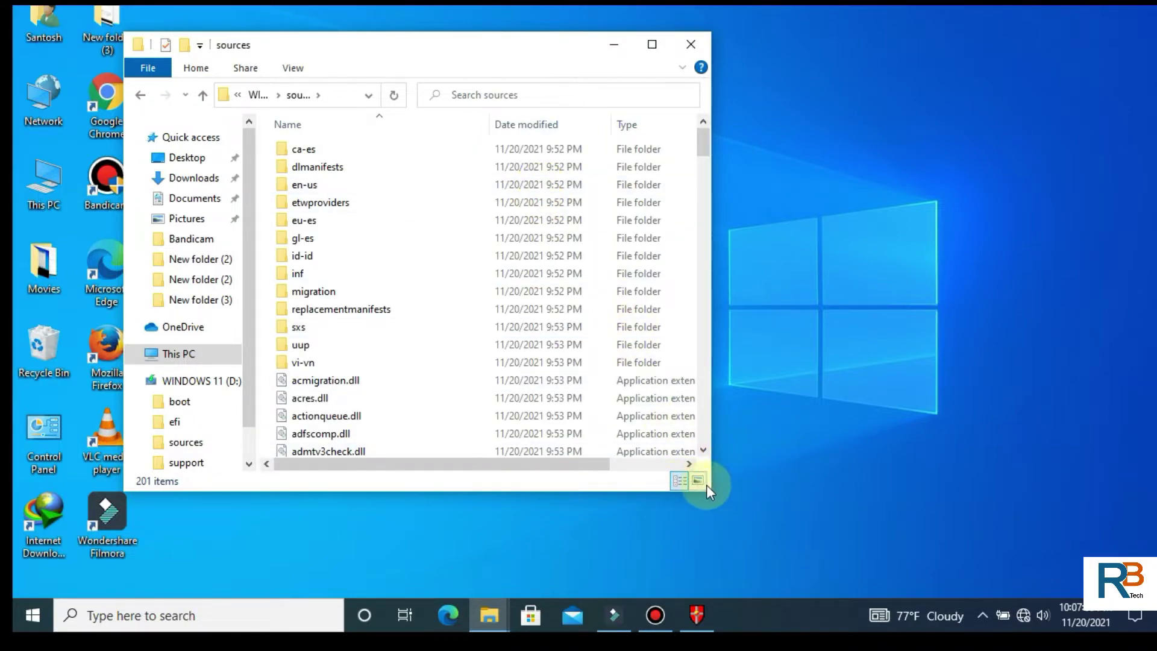
pyautogui.moveTo(706, 485); pyautogui.dragTo(926, 484)
pyautogui.click(836, 263)
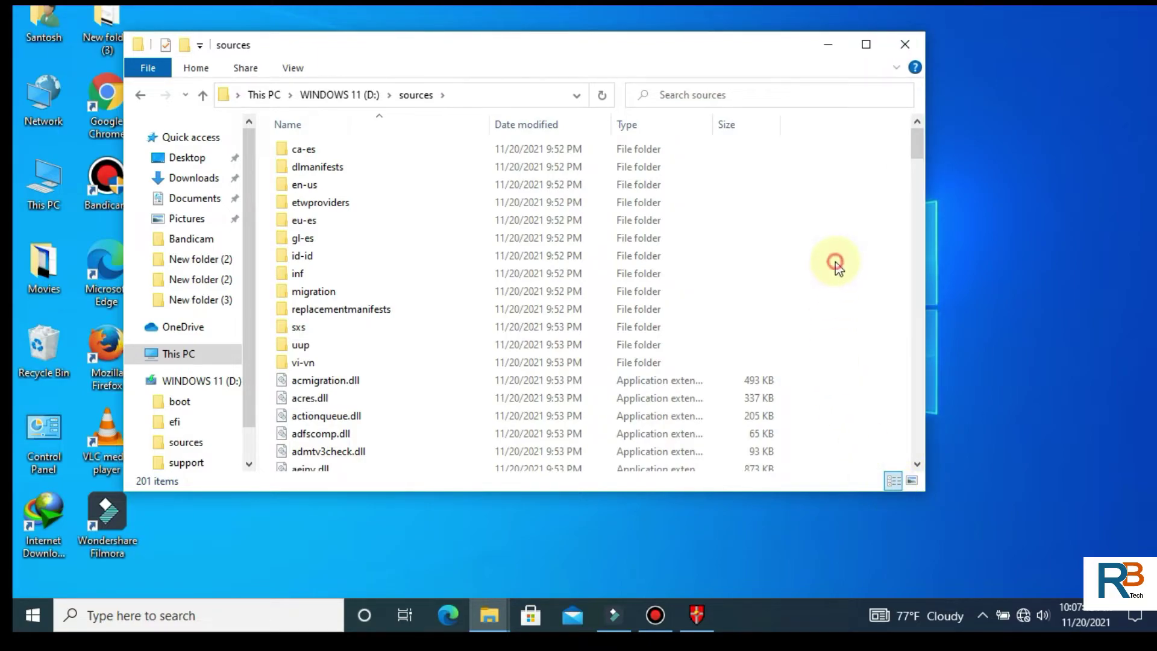
# Find appraiserres.dll in the sources folder and permanently delete it
pyautogui.scroll(-1, 334, 287)
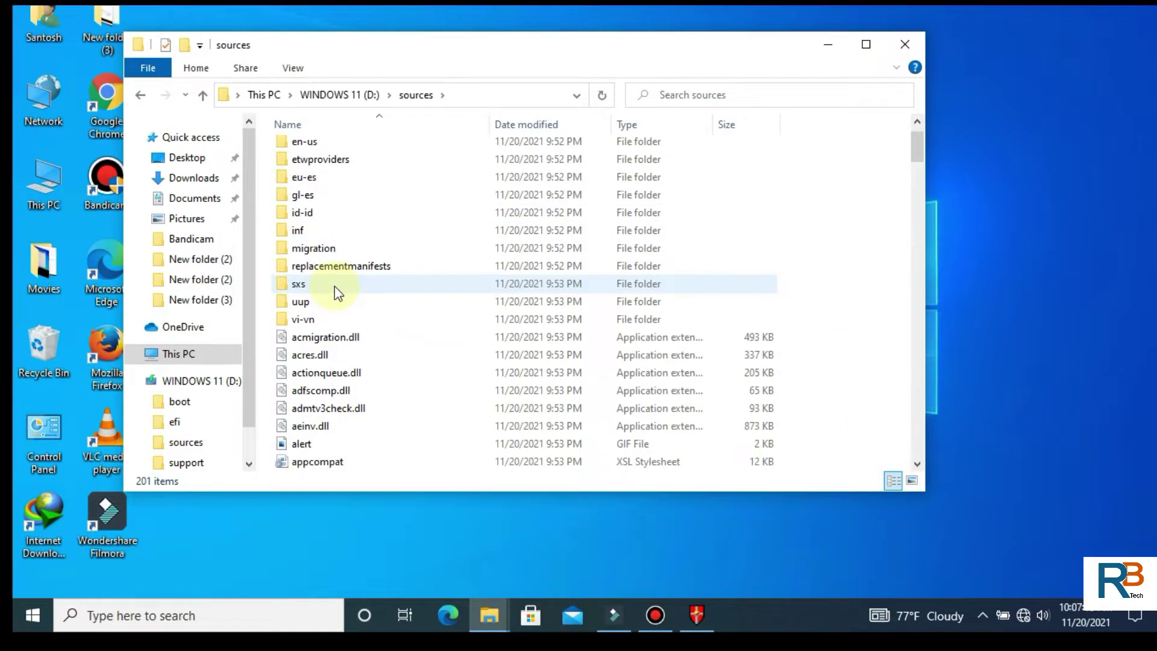
pyautogui.scroll(-4, 335, 287)
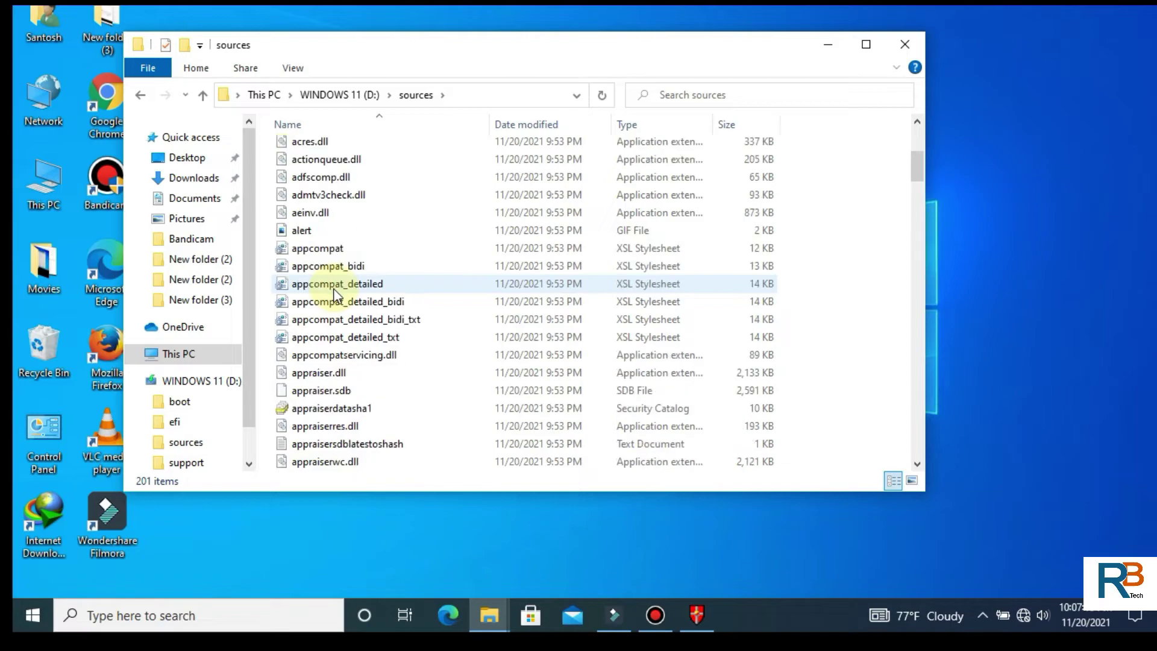
pyautogui.scroll(-1, 334, 288)
pyautogui.scroll(-1, 334, 288)
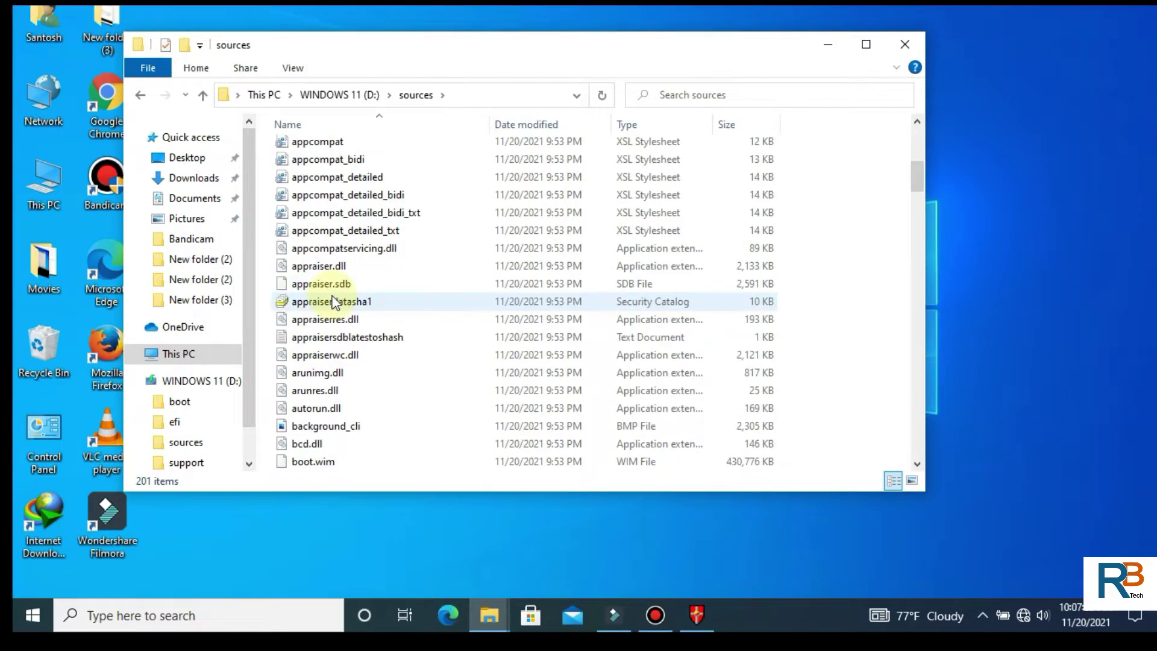
pyautogui.scroll(-1, 334, 301)
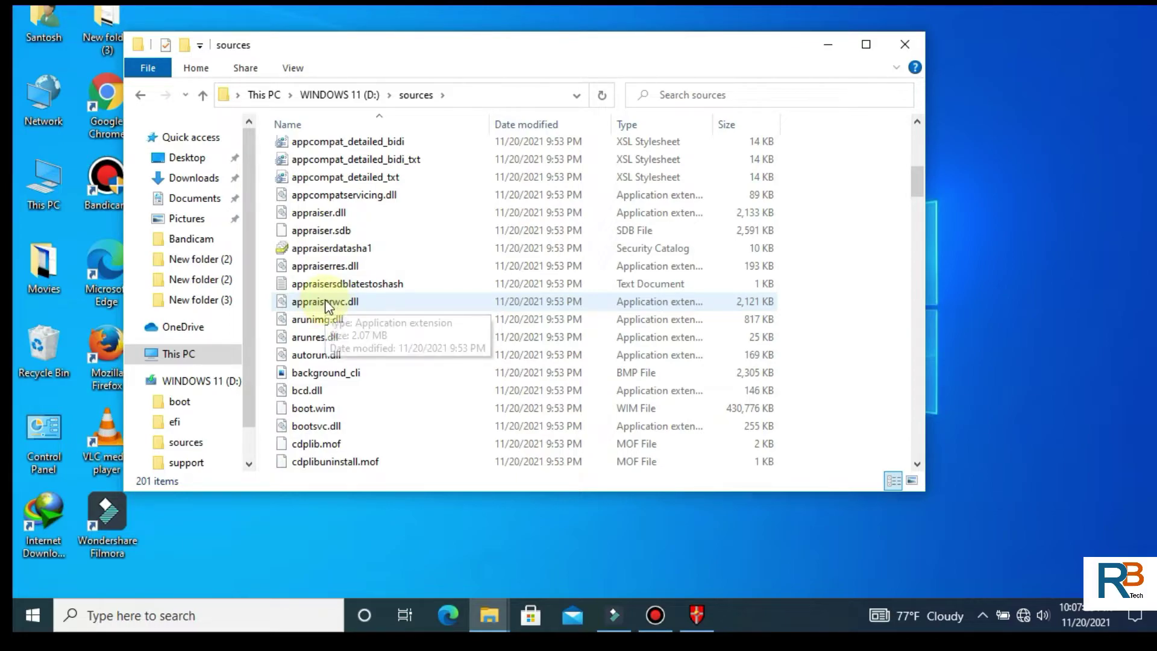
pyautogui.scroll(-1, 325, 305)
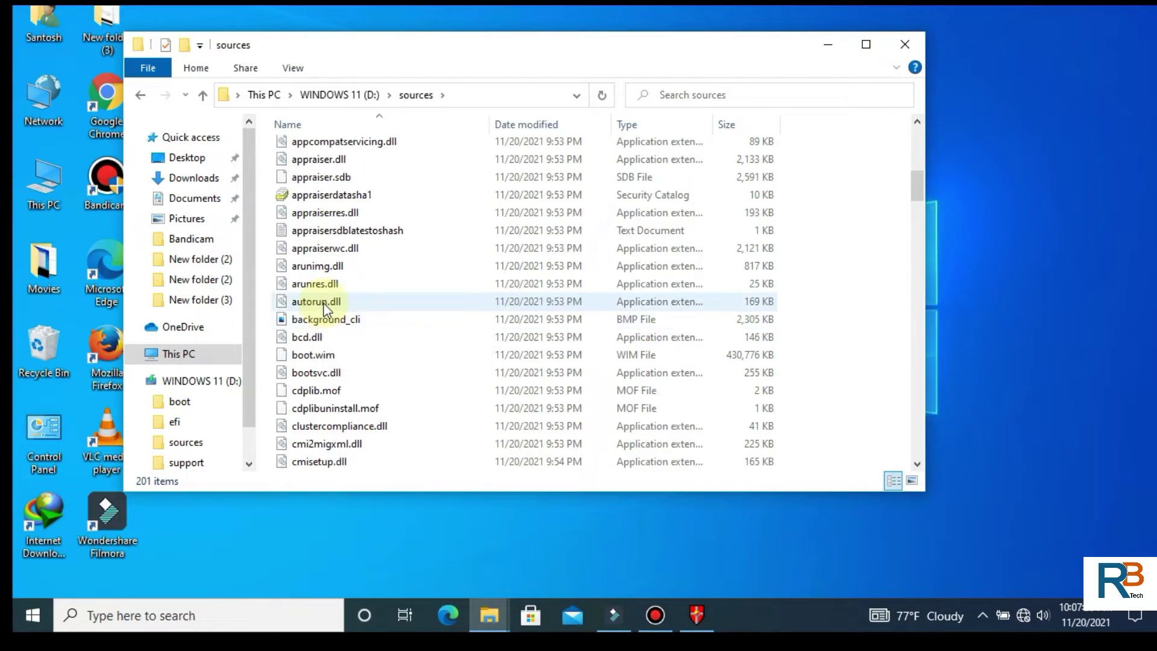
pyautogui.click(337, 213)
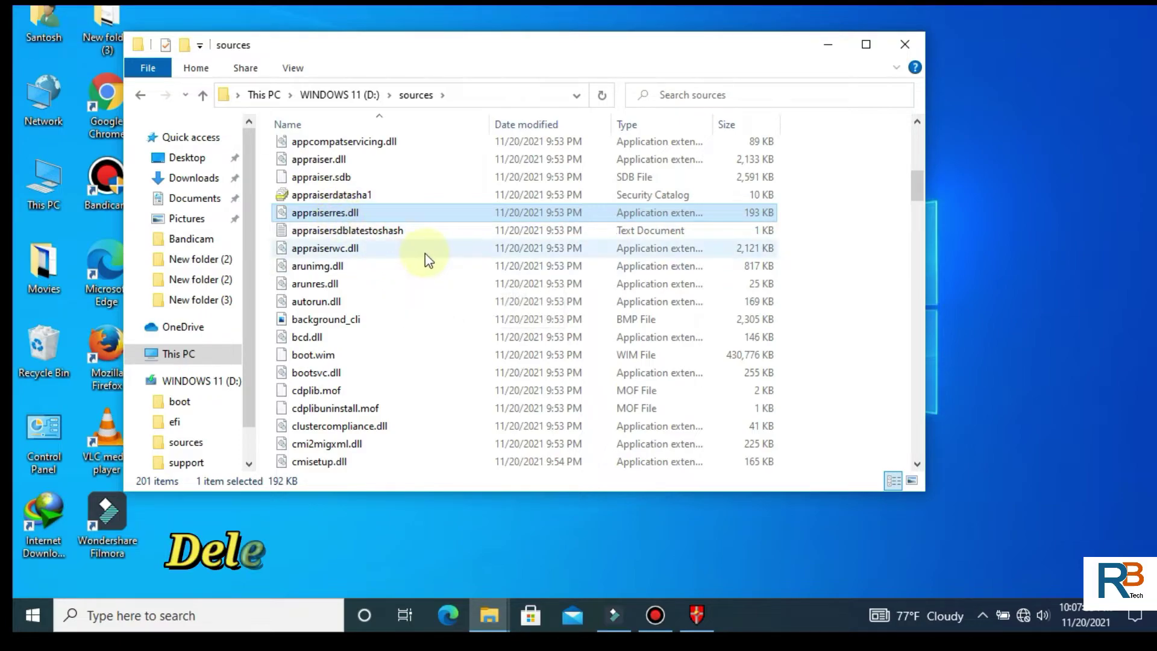
pyautogui.scroll(2, 424, 253)
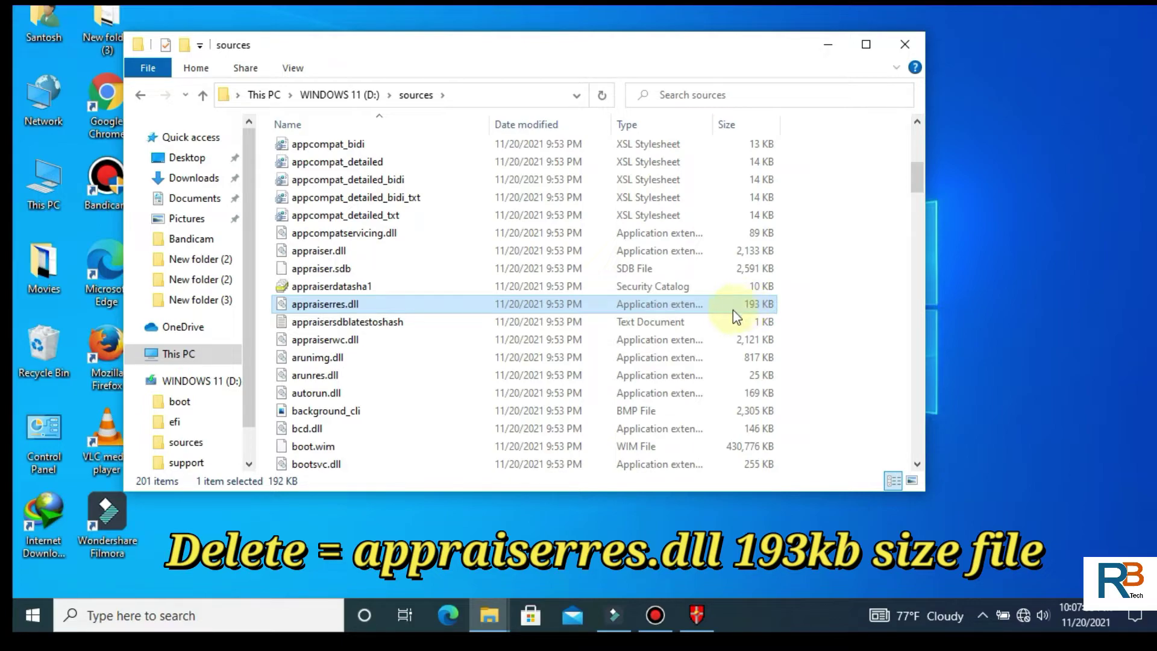
pyautogui.rightClick(364, 302)
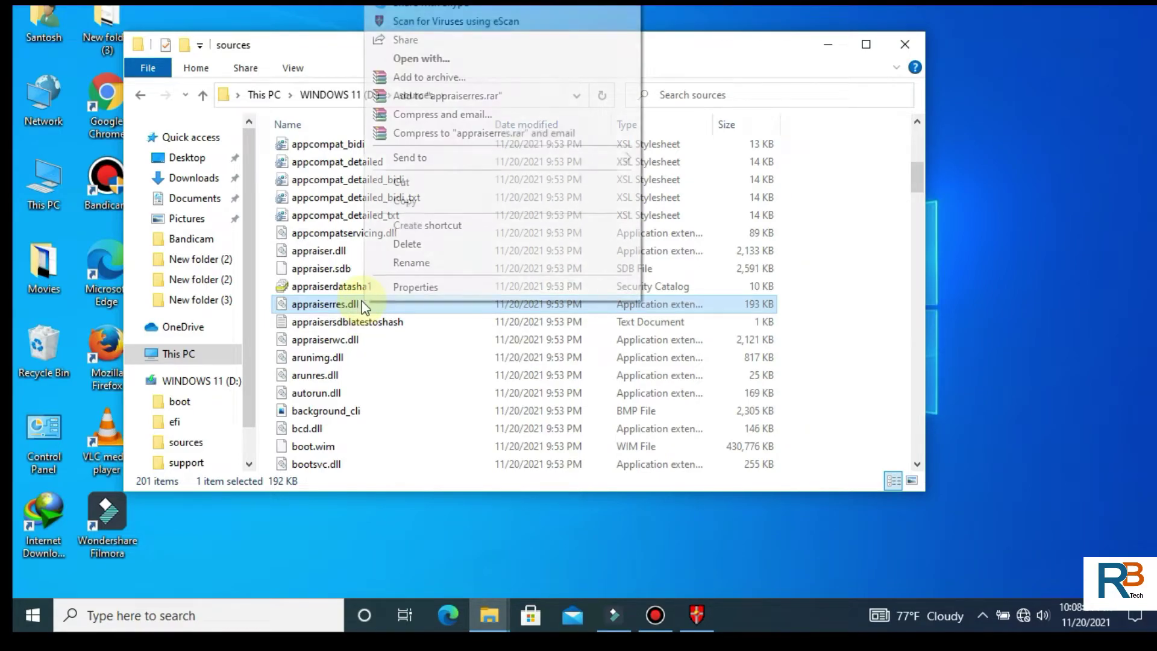
pyautogui.click(419, 245)
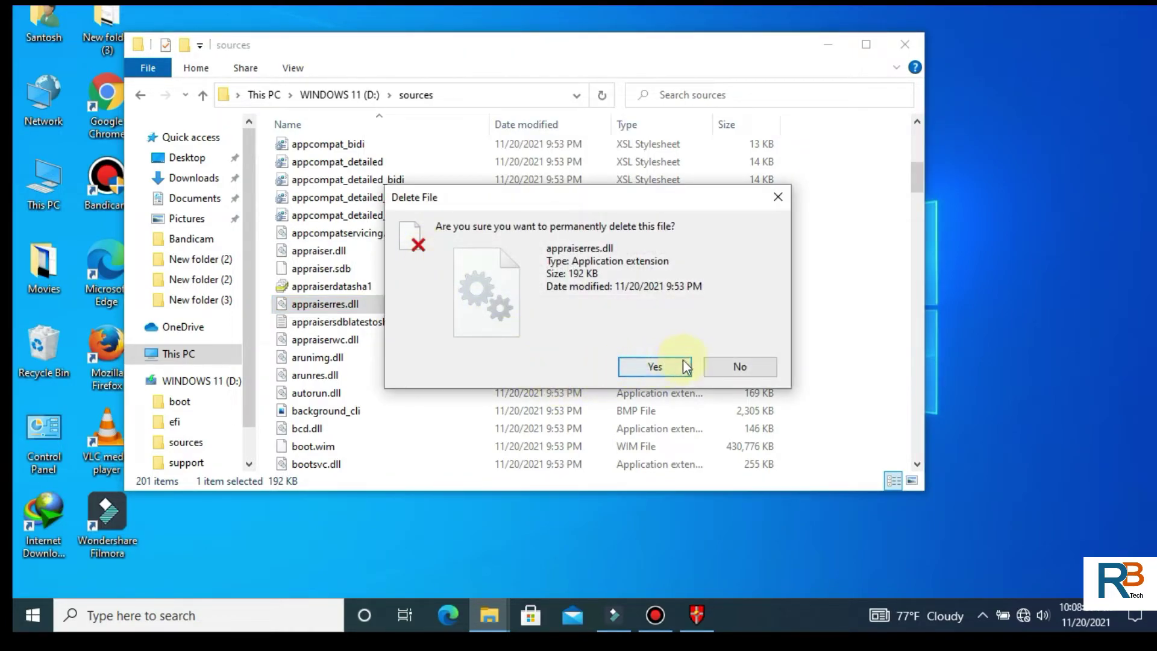
pyautogui.click(664, 367)
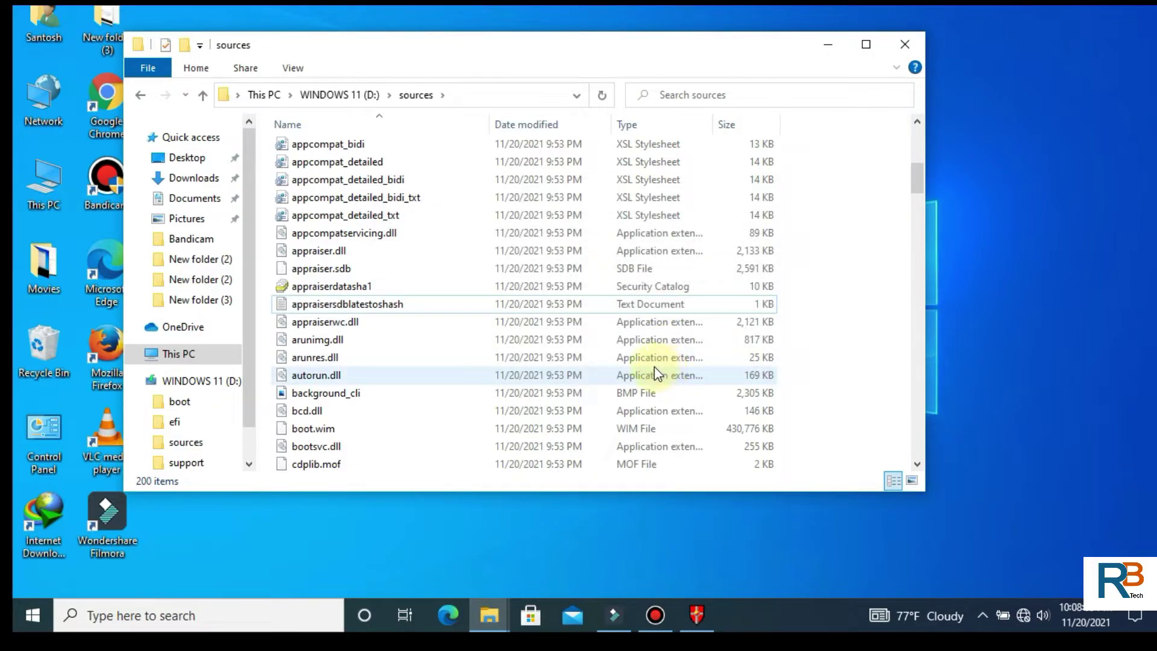
# Return to the root of the WINDOWS 11 (D:) drive and launch setup
pyautogui.click(142, 96)
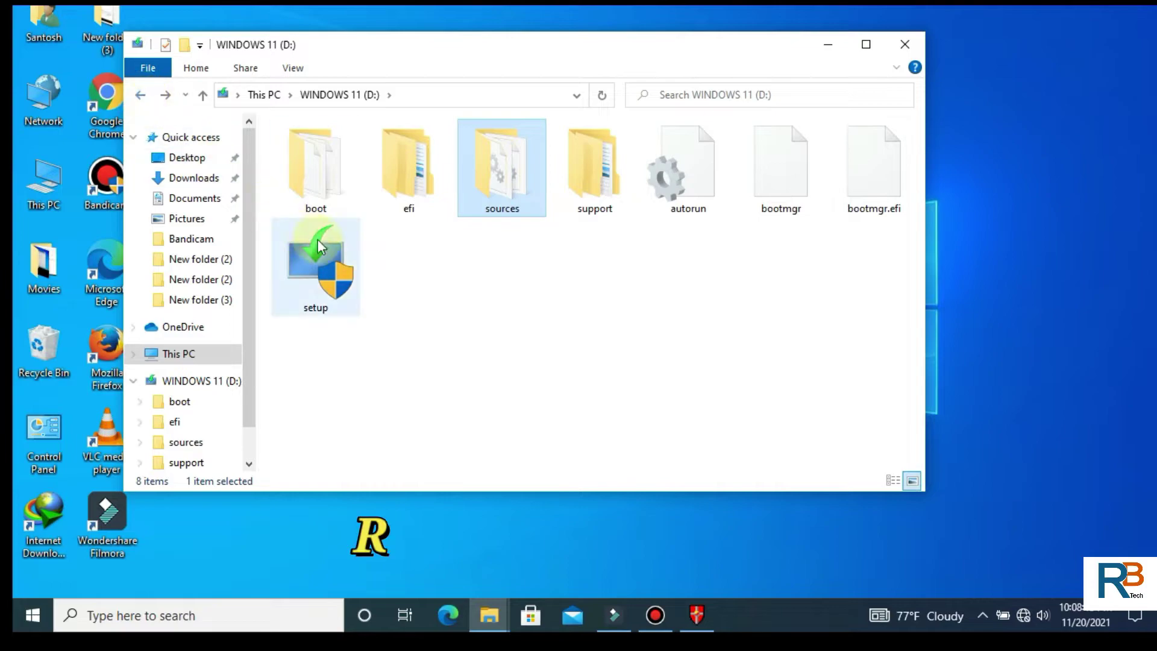
pyautogui.click(437, 276)
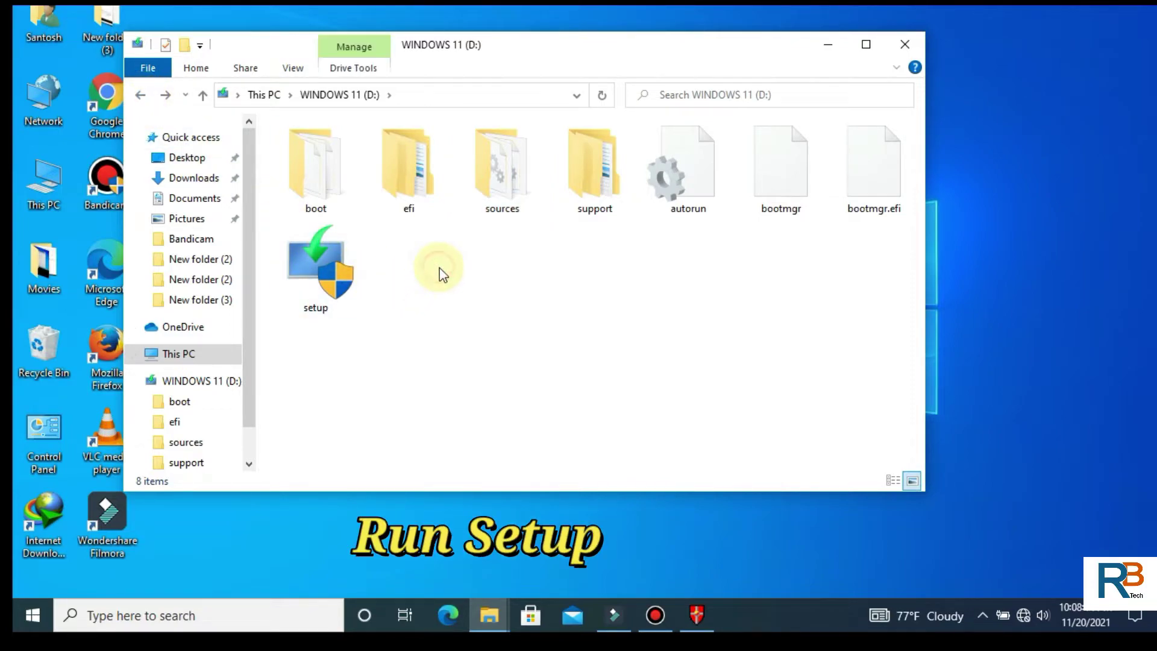
pyautogui.doubleClick(323, 270)
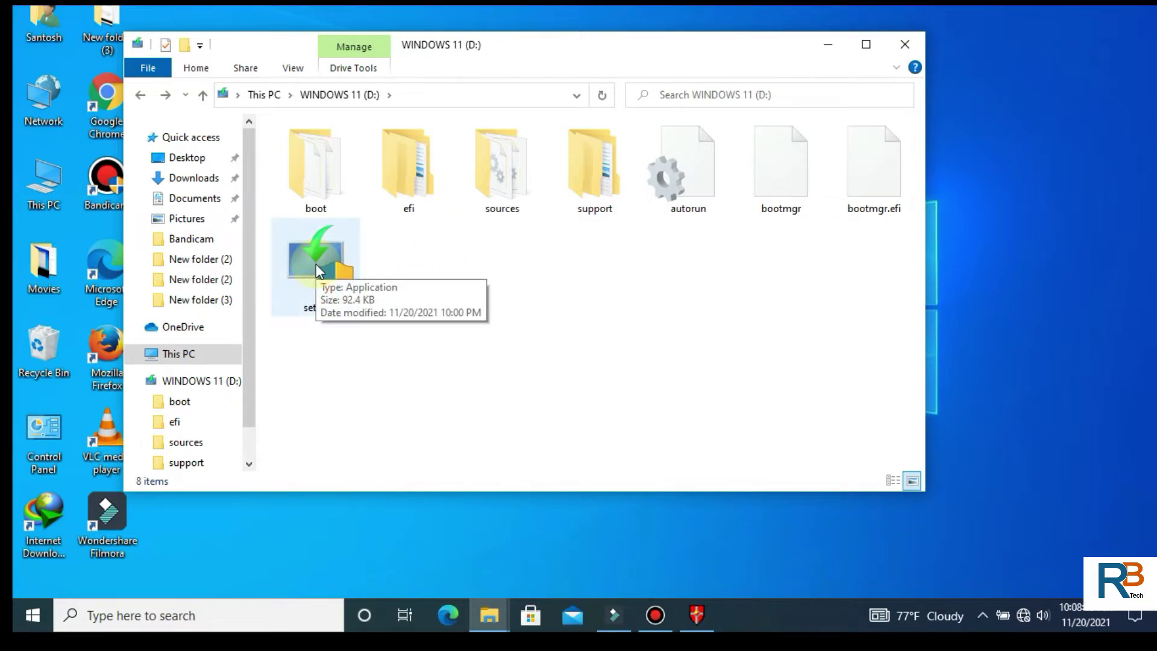
pyautogui.doubleClick(316, 265)
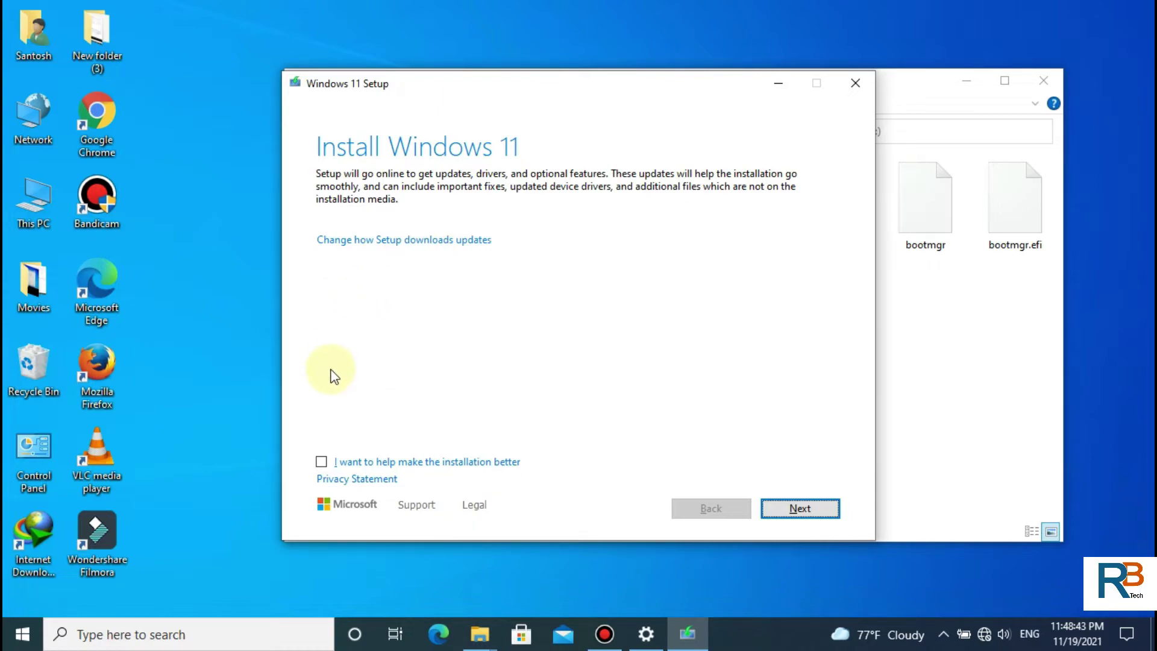
# Opt in to helping make the installation better and accept the Windows 11 license terms
pyautogui.click(320, 462)
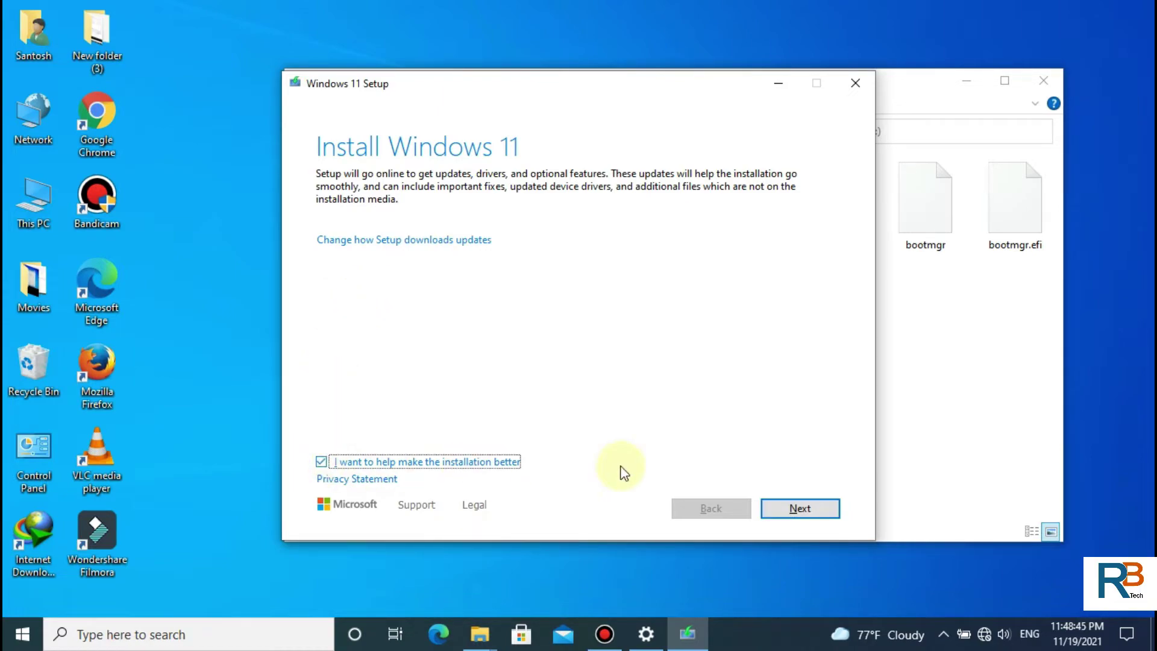
pyautogui.click(804, 509)
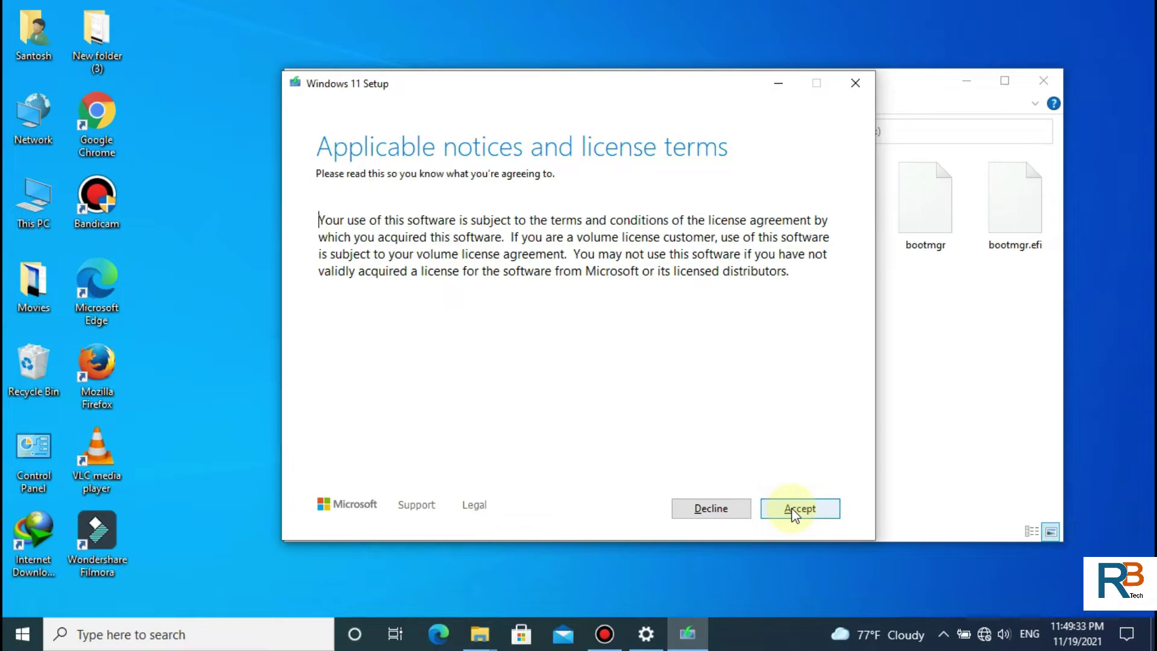
pyautogui.click(791, 510)
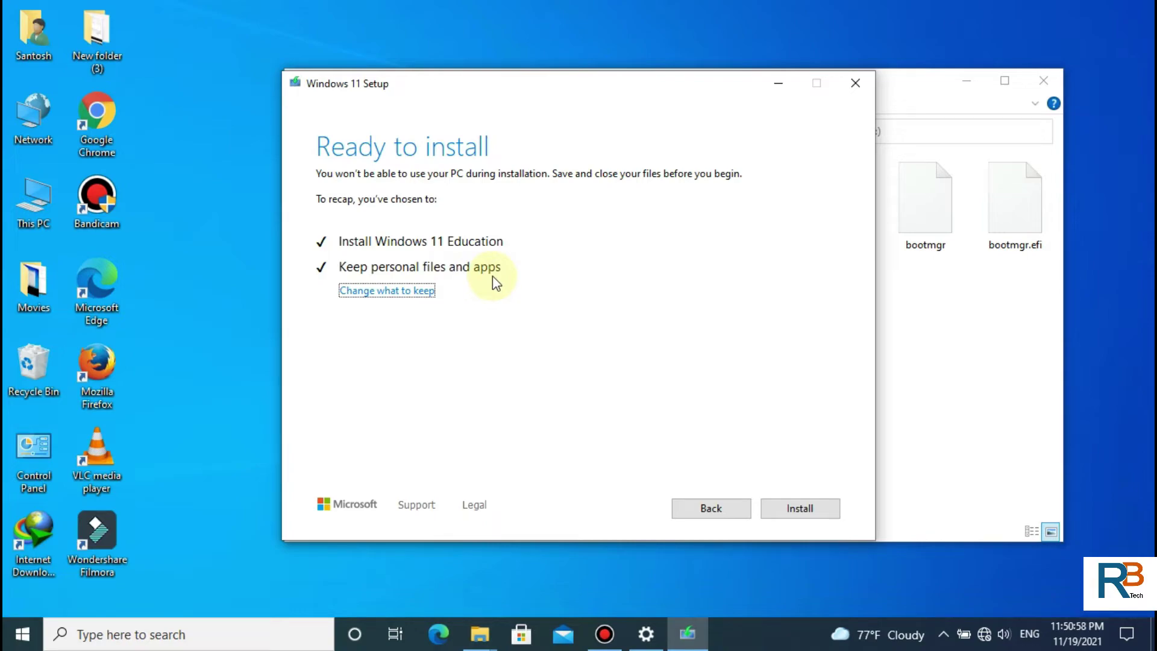
# Review the options for what to keep, retain personal files and apps, and start the Windows 11 Education installation
pyautogui.click(396, 294)
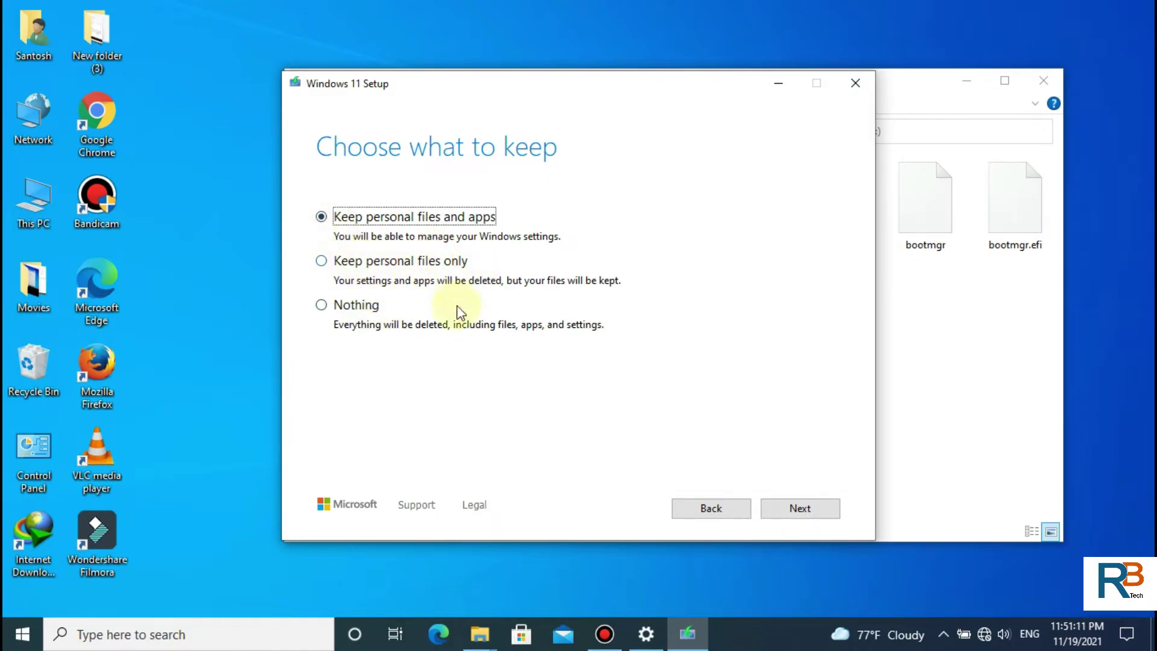
pyautogui.click(801, 510)
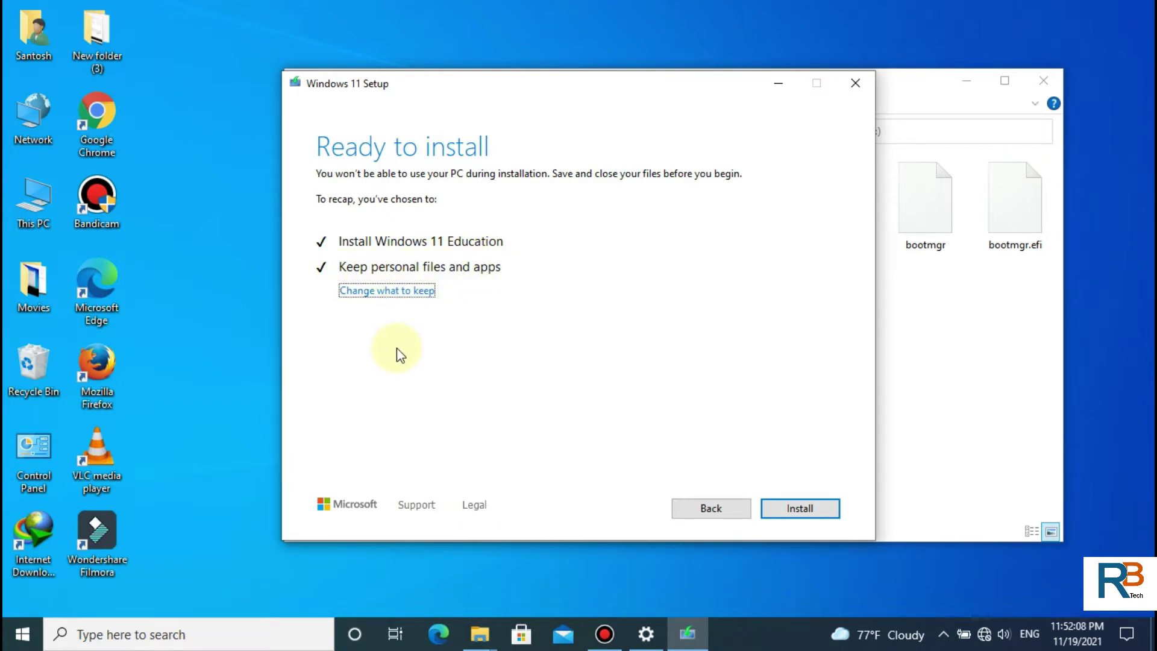
pyautogui.click(392, 291)
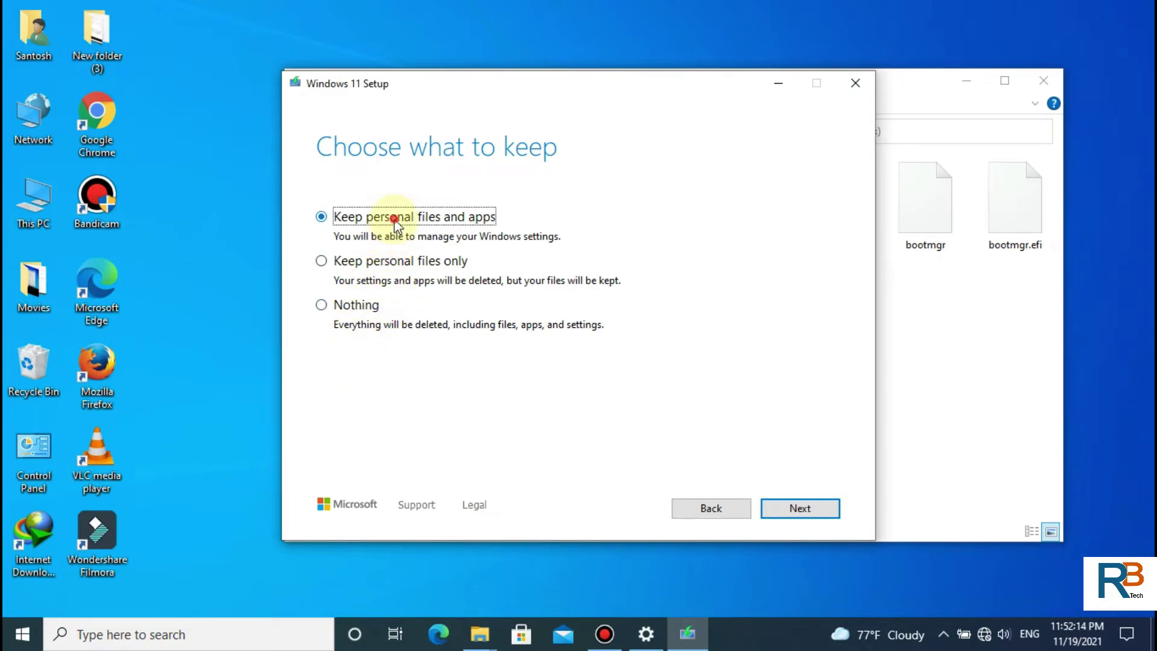
pyautogui.click(801, 511)
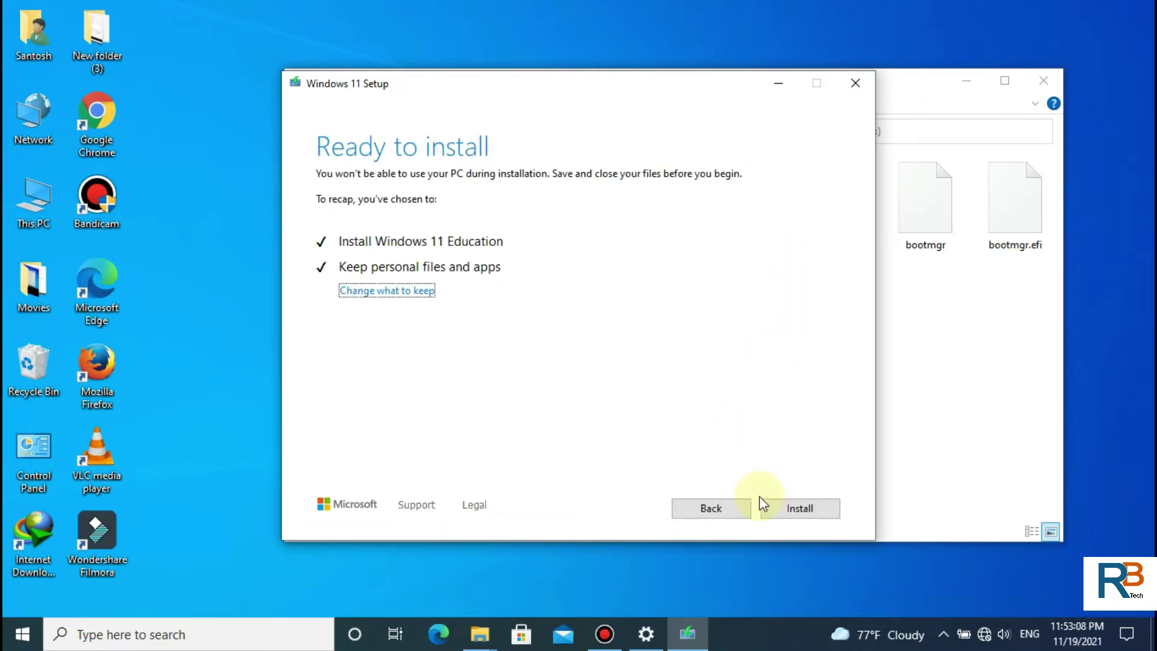
pyautogui.click(794, 511)
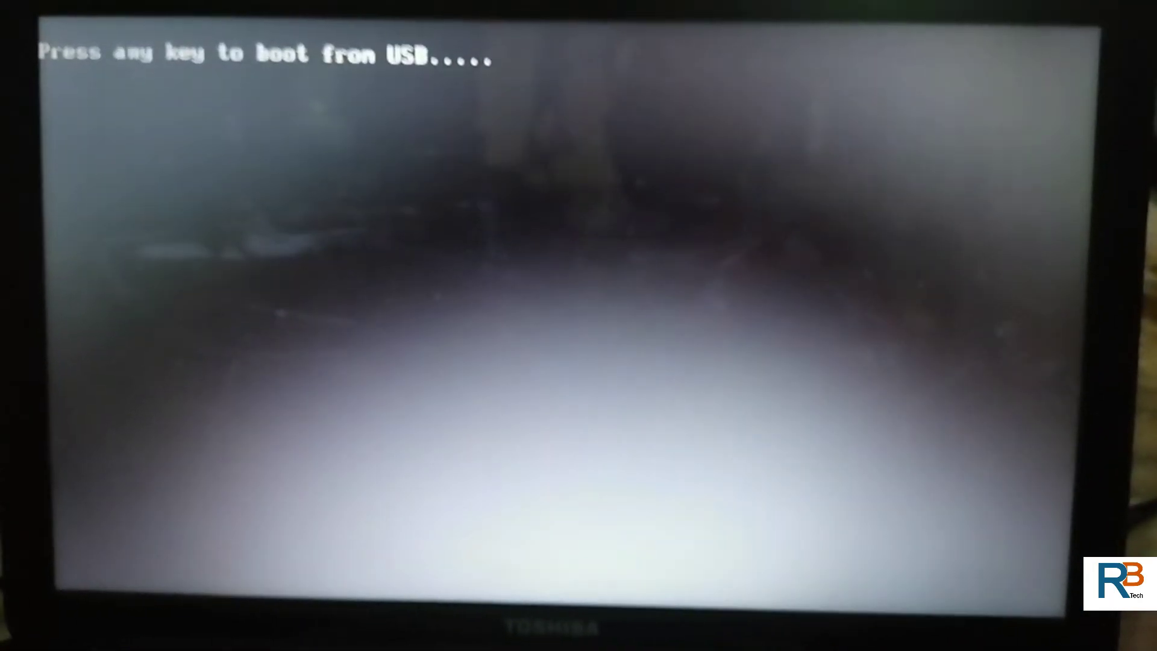
# Boot the computer from the USB drive at the startup prompt
pyautogui.press('Return')
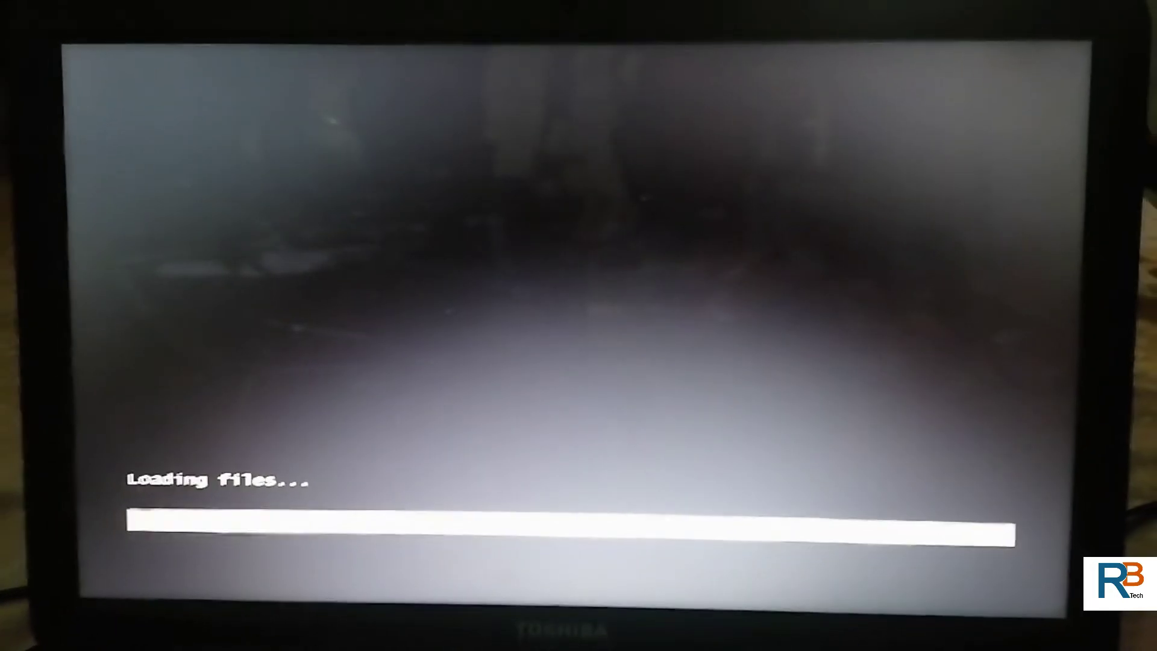